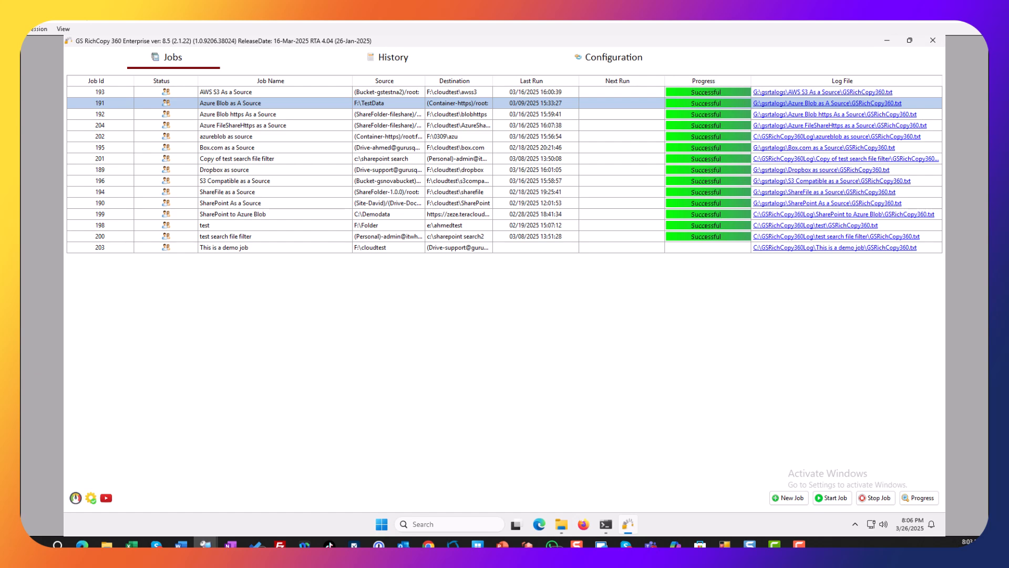
Step: Switch to the Excel workbook with the folder paths and autofit the widths of columns B and D
{"action": "left_click_drag", "start_coordinate": [22, 184], "coordinate": [590, 130]}
{"action": "left_click", "coordinate": [135, 238]}
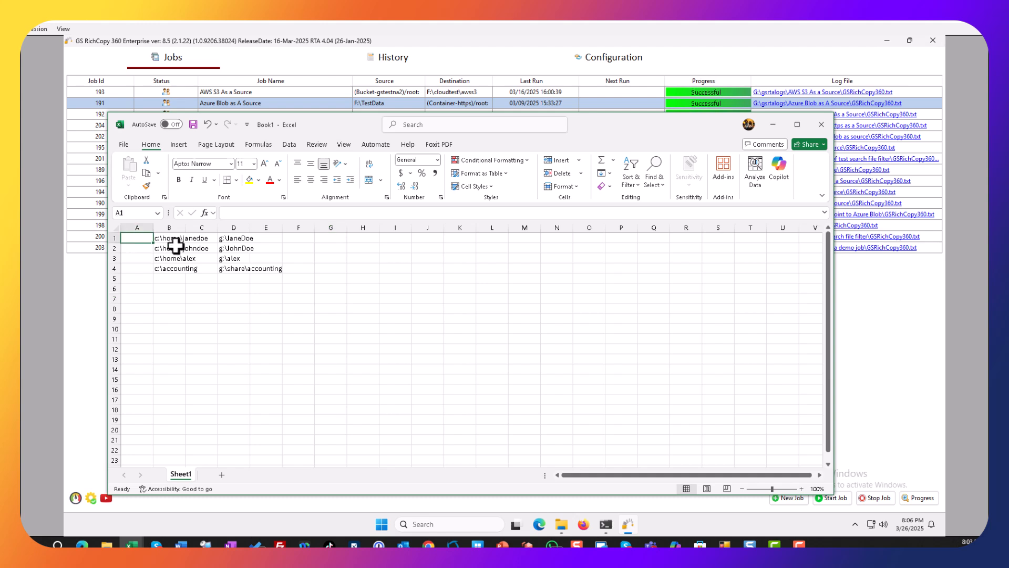
{"action": "double_click", "coordinate": [185, 227]}
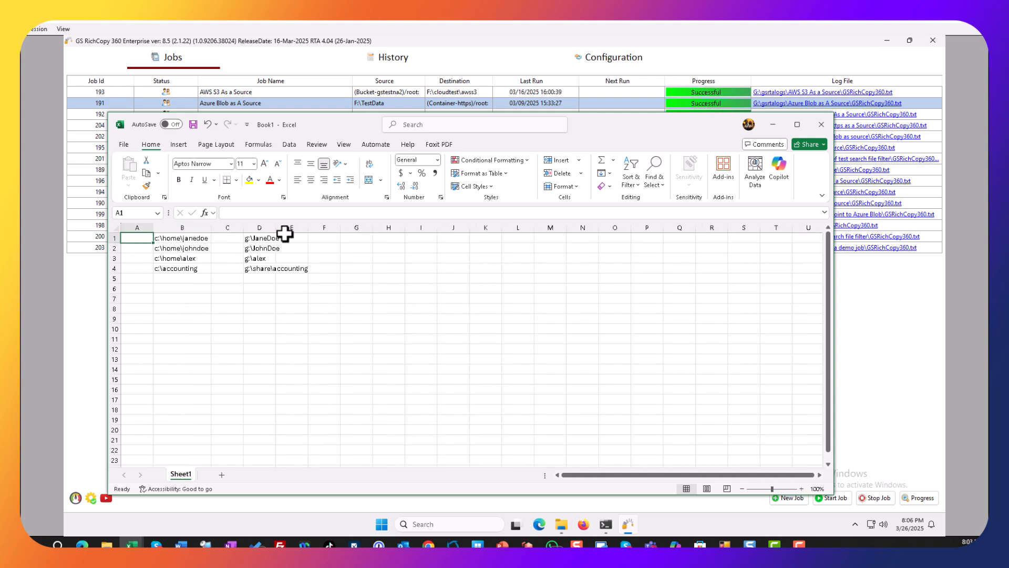
{"action": "double_click", "coordinate": [276, 227]}
Step: Review the source folder paths in column B against the matching destination paths in column D
{"action": "left_click_drag", "start_coordinate": [184, 238], "coordinate": [184, 268]}
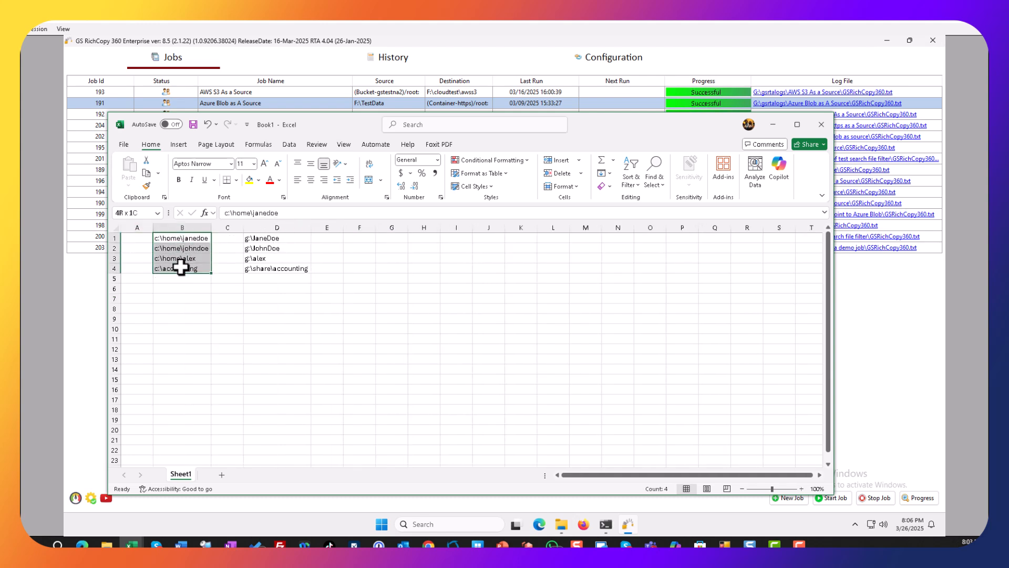
{"action": "left_click_drag", "start_coordinate": [263, 238], "coordinate": [270, 270]}
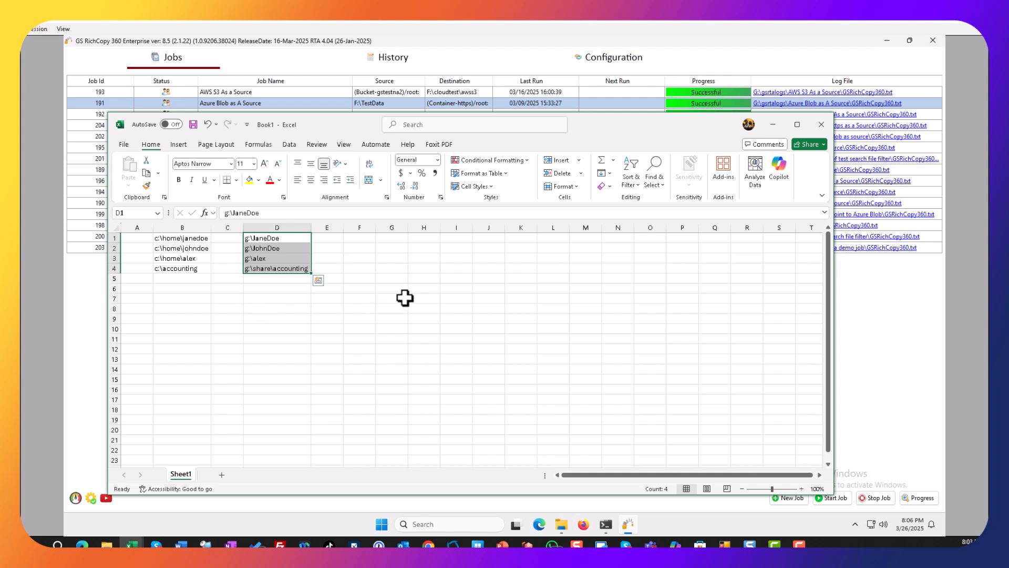
{"action": "left_click", "coordinate": [189, 239]}
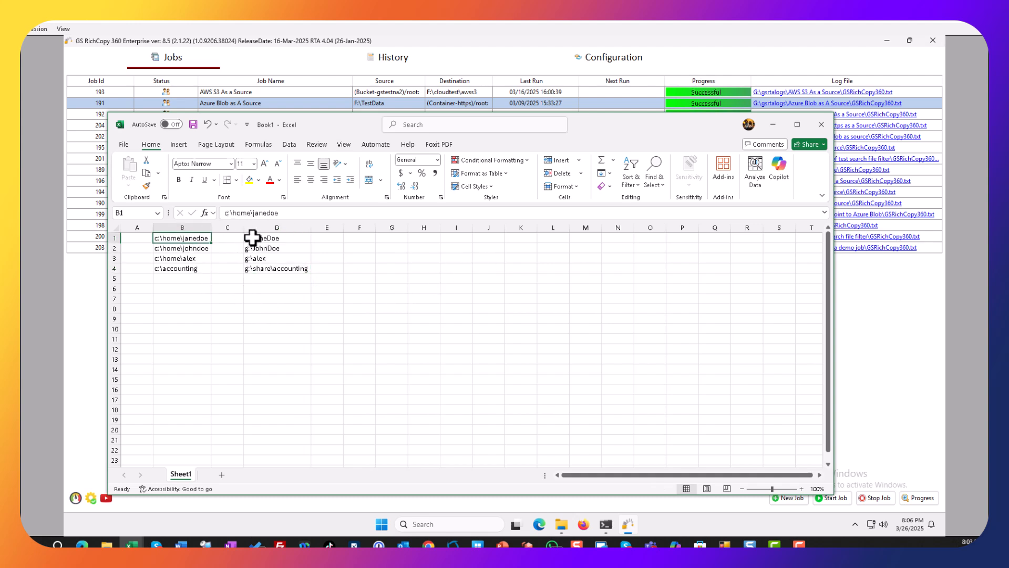
{"action": "left_click", "coordinate": [252, 239]}
{"action": "left_click", "coordinate": [269, 248]}
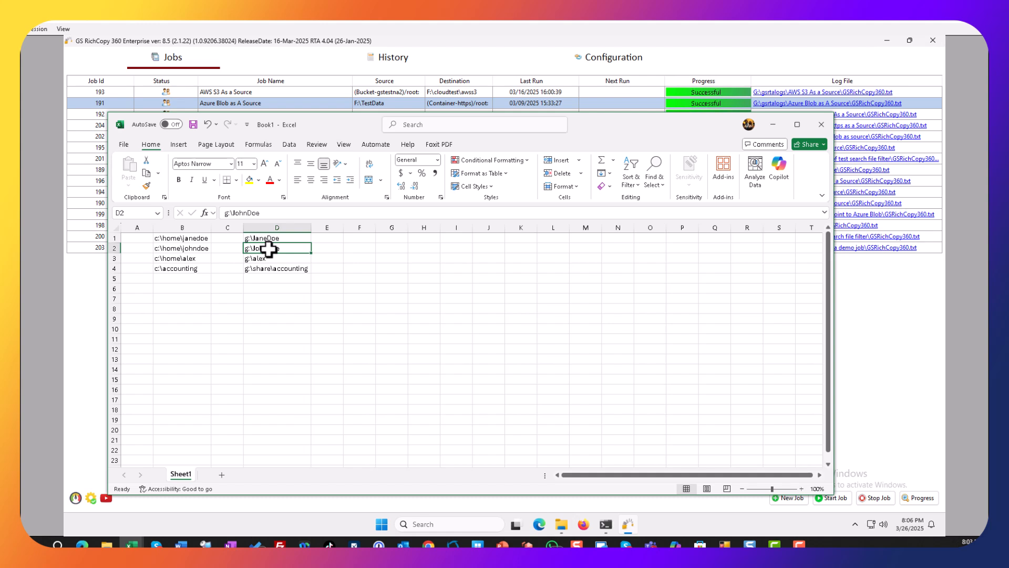
{"action": "left_click", "coordinate": [168, 248]}
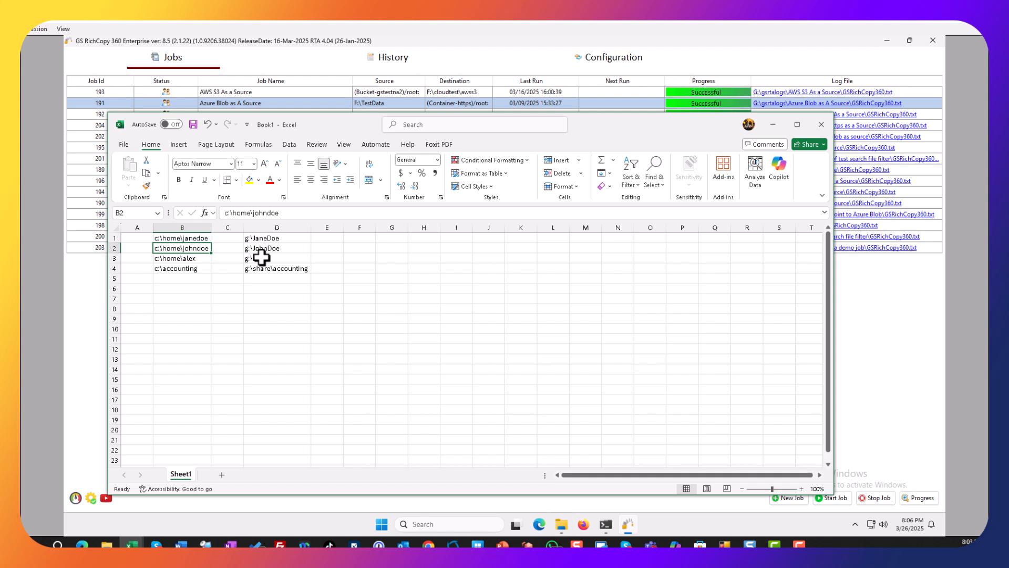
Step: Fill A1:A4 with job names: each user's first name beside the three personal folders, and Accounting beside c:\accounting
{"action": "left_click", "coordinate": [141, 238]}
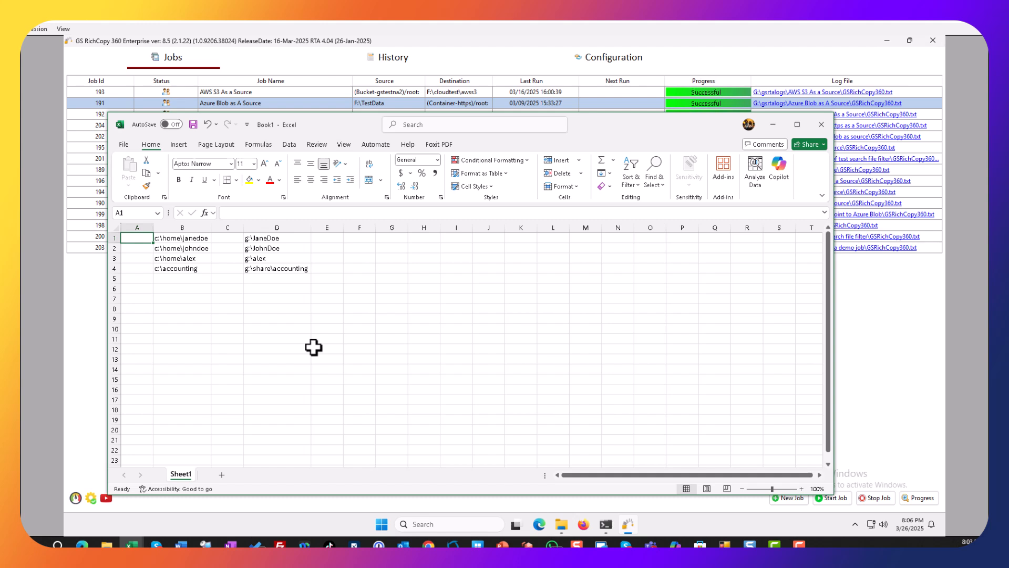
{"action": "type", "text": "Jane"}
{"action": "key", "text": "Return"}
{"action": "type", "text": "John"}
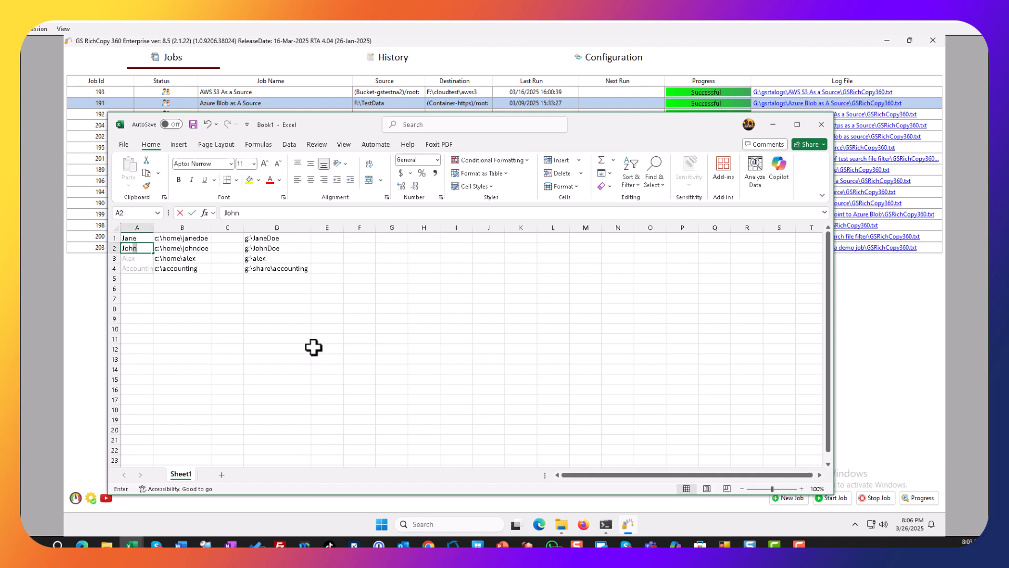
{"action": "key", "text": "Return"}
{"action": "type", "text": "Alex"}
{"action": "key", "text": "Return"}
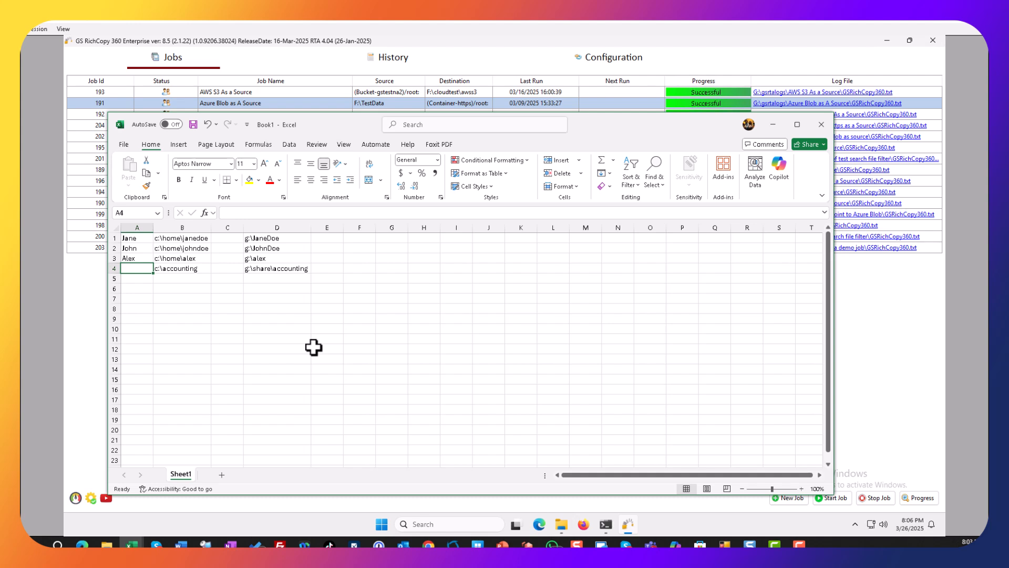
{"action": "type", "text": "Accounting"}
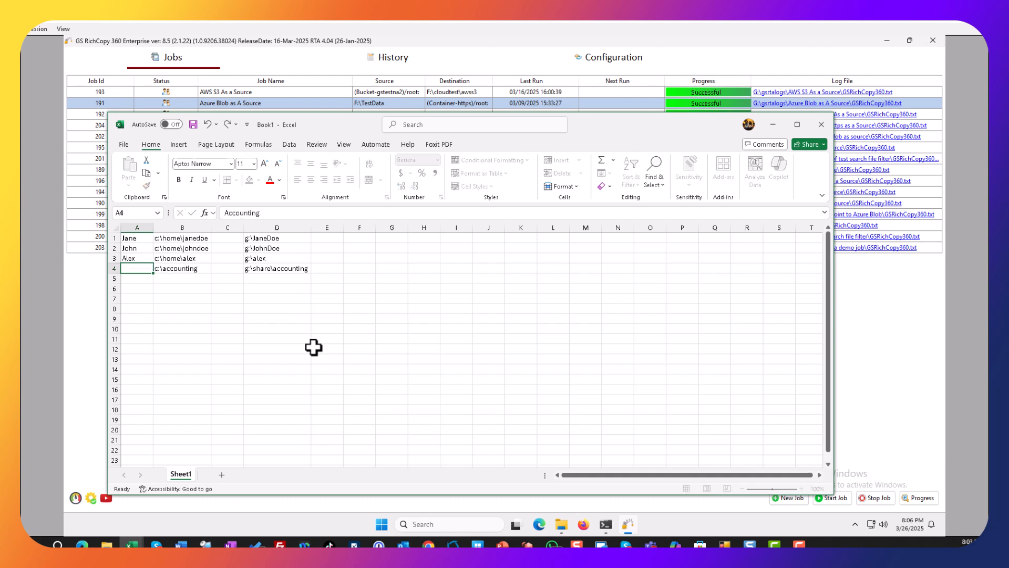
{"action": "key", "text": "Return"}
{"action": "left_click_drag", "start_coordinate": [167, 237], "coordinate": [173, 261]}
{"action": "left_click", "coordinate": [180, 270]}
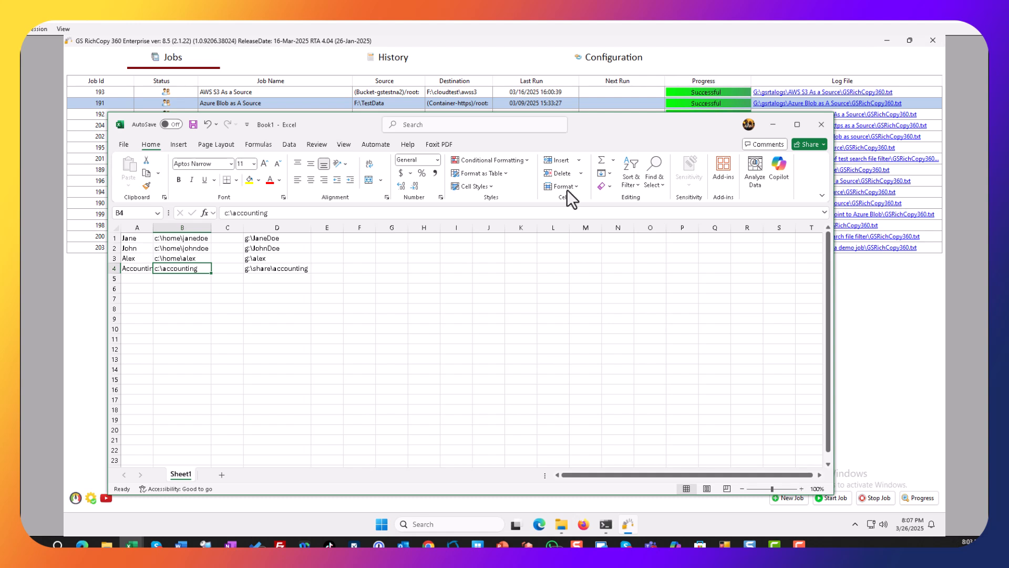
{"action": "left_click_drag", "start_coordinate": [130, 239], "coordinate": [168, 279]}
{"action": "left_click_drag", "start_coordinate": [261, 246], "coordinate": [298, 290]}
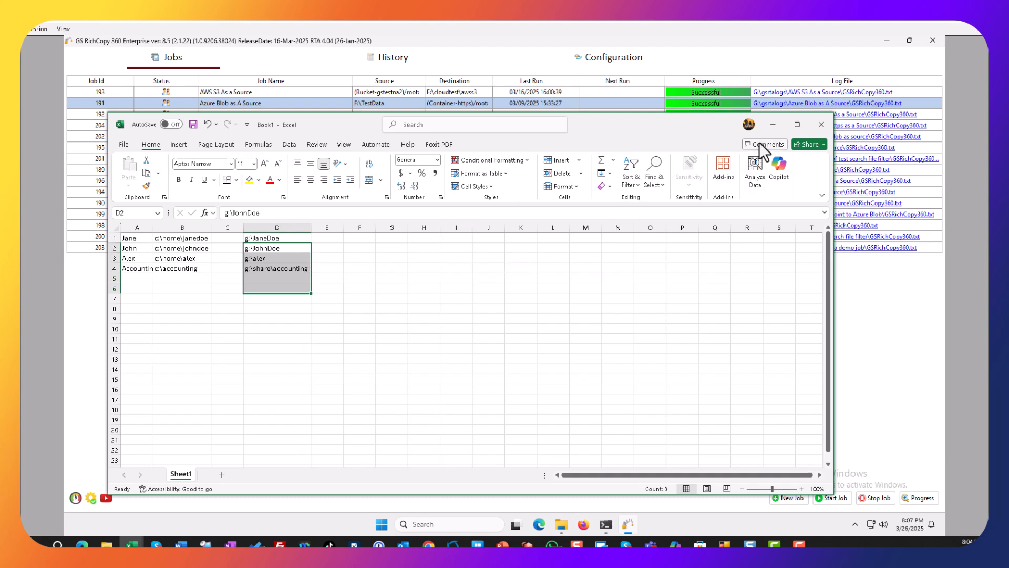
Step: Switch back to GS RichCopy 360 and create a new job without the wizard, choosing the cloud storage, TCP Copy or advanced options route
{"action": "left_click", "coordinate": [772, 123]}
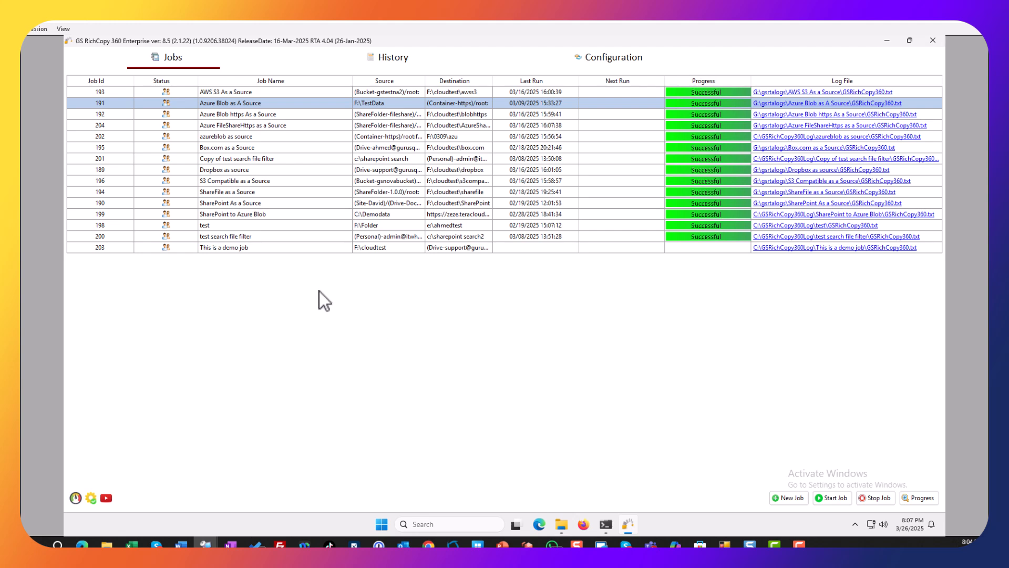
{"action": "right_click", "coordinate": [280, 279]}
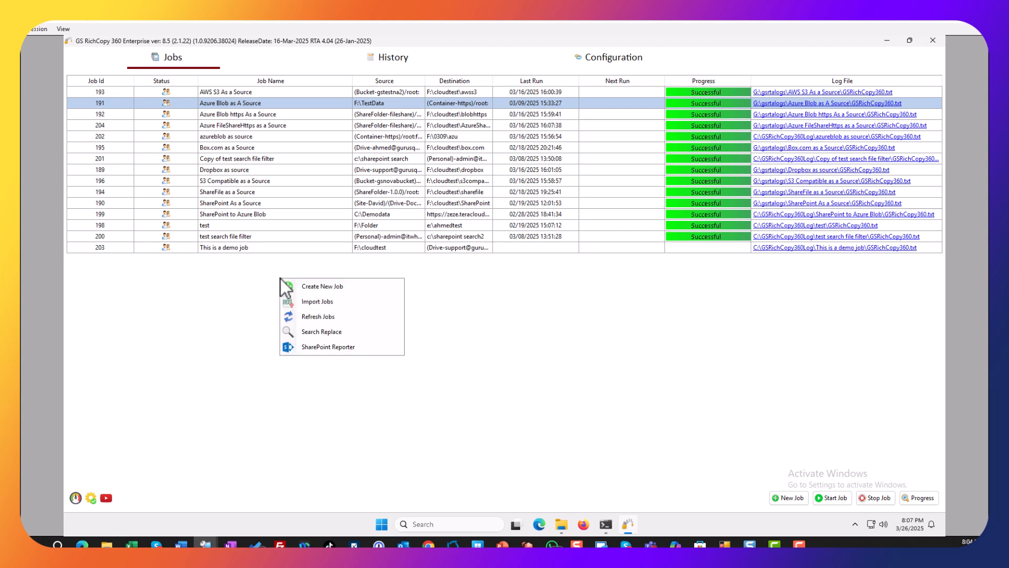
{"action": "left_click", "coordinate": [288, 288]}
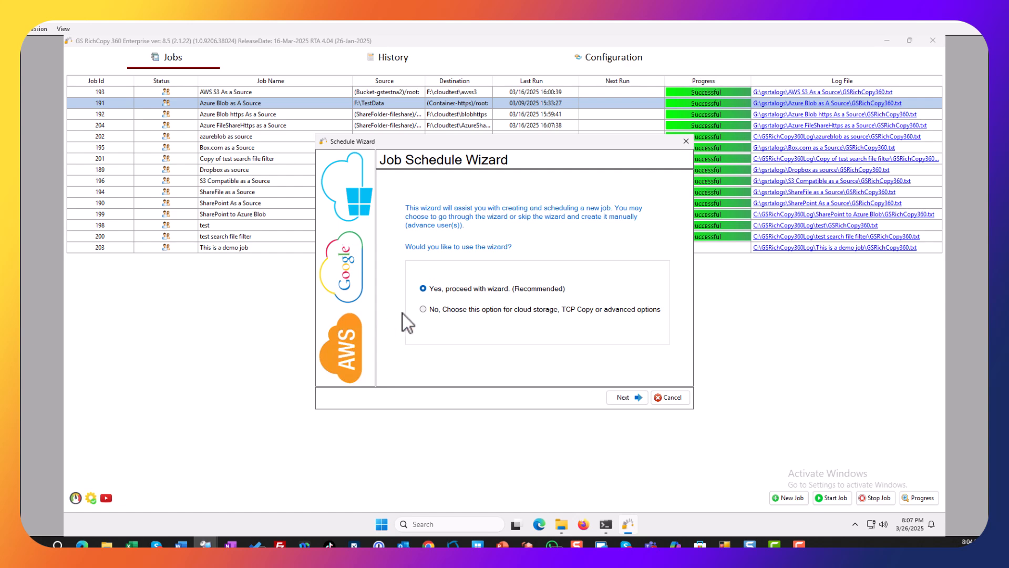
{"action": "left_click", "coordinate": [430, 309]}
{"action": "left_click", "coordinate": [618, 397]}
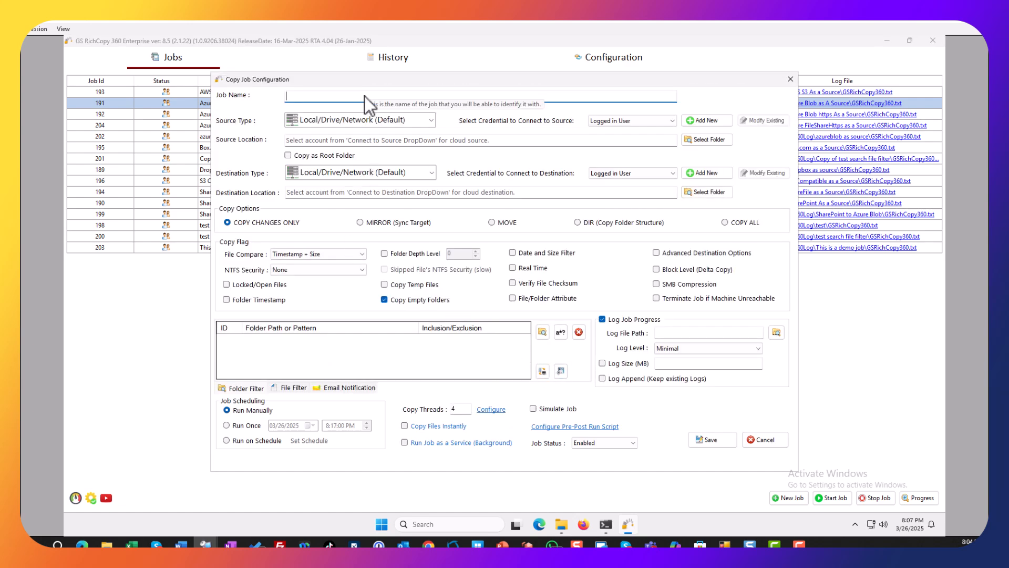
Step: Name the job dummy, set its source location to "copy from" and destination location to "copy to", leaving Copy as Root Folder off
{"action": "type", "text": "dummy"}
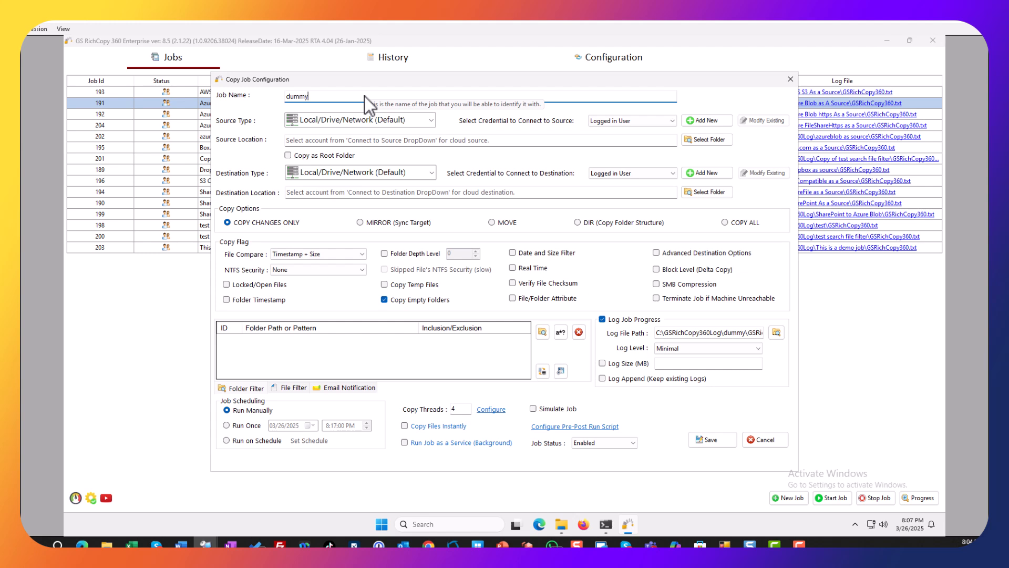
{"action": "left_click", "coordinate": [368, 139]}
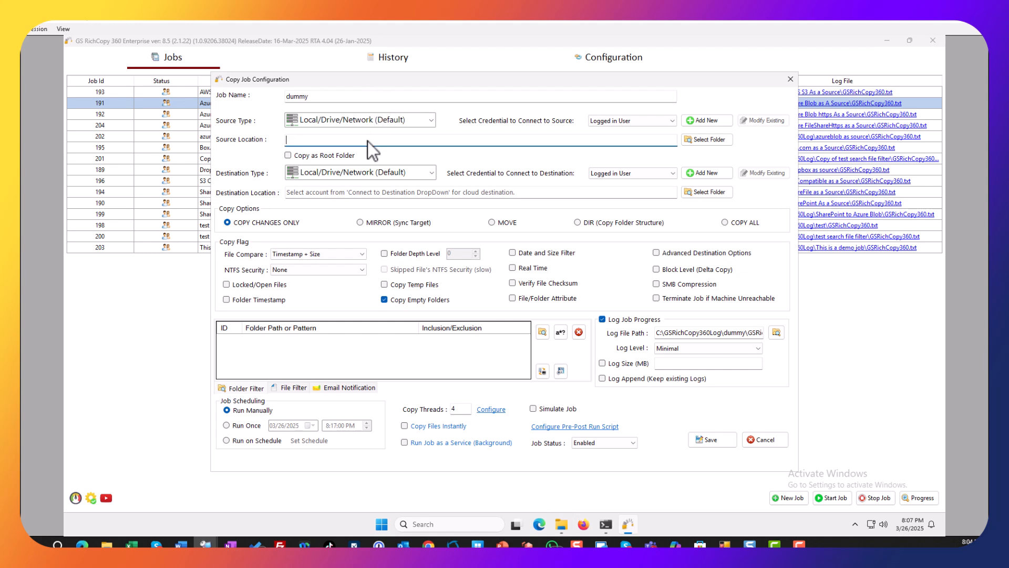
{"action": "type", "text": "copy from"}
{"action": "left_click", "coordinate": [292, 158]}
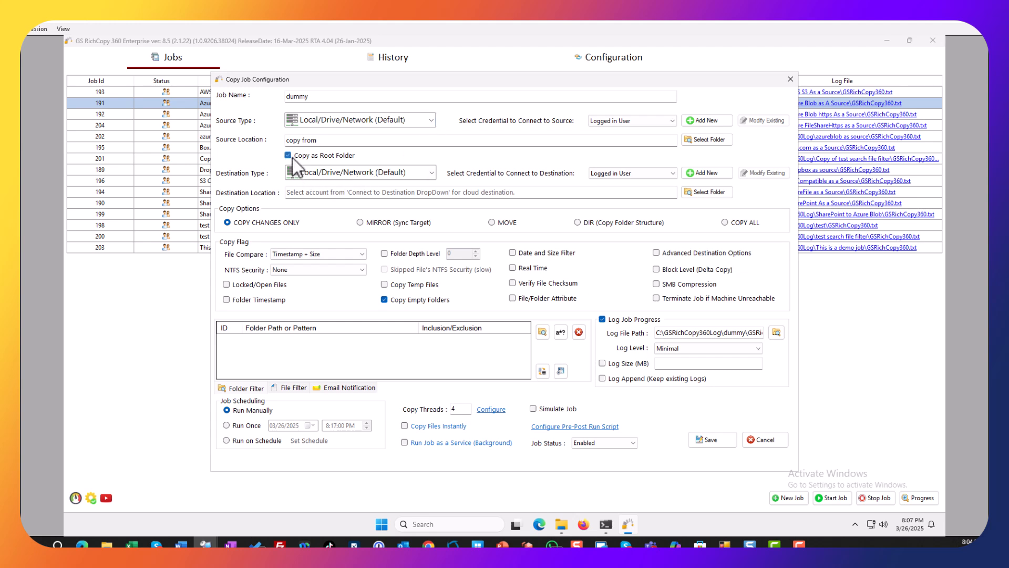
{"action": "left_click", "coordinate": [314, 194]}
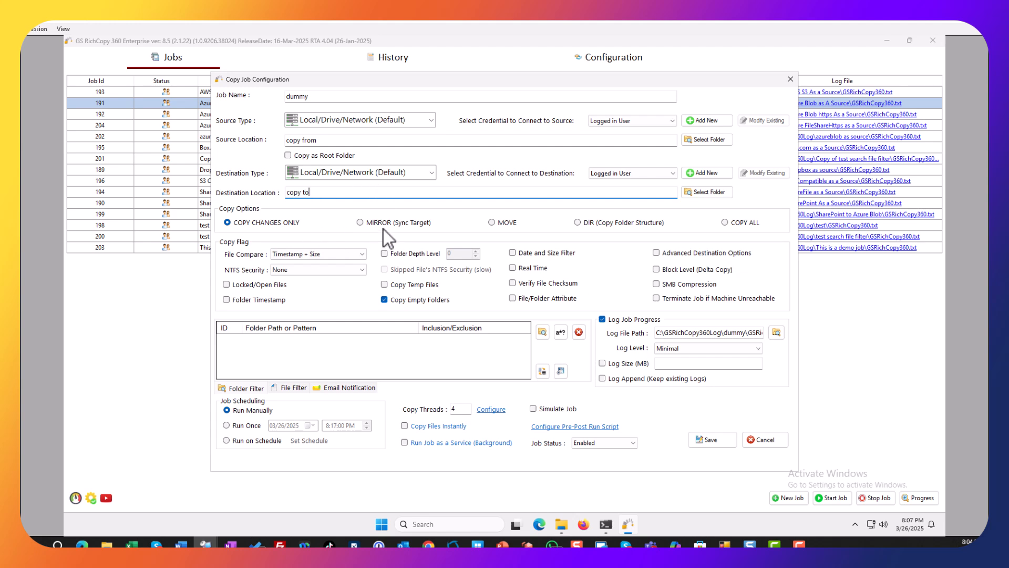
Step: Enable the Locked/Open Files, Folder Timestamp, Copy Temp Files and File/Folder Attribute copy flags for the job
{"action": "left_click", "coordinate": [231, 286]}
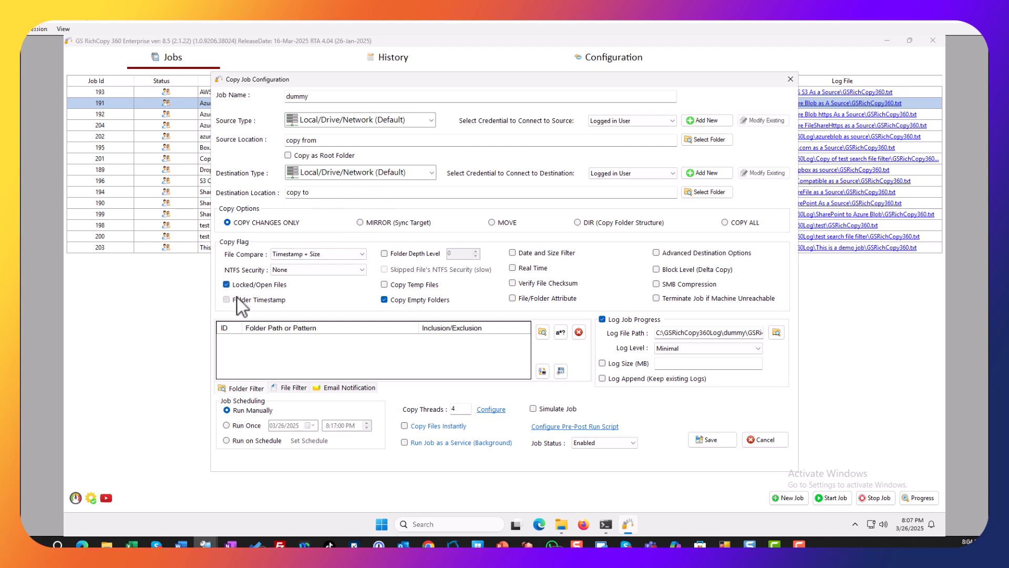
{"action": "left_click", "coordinate": [551, 303]}
{"action": "left_click", "coordinate": [304, 270]}
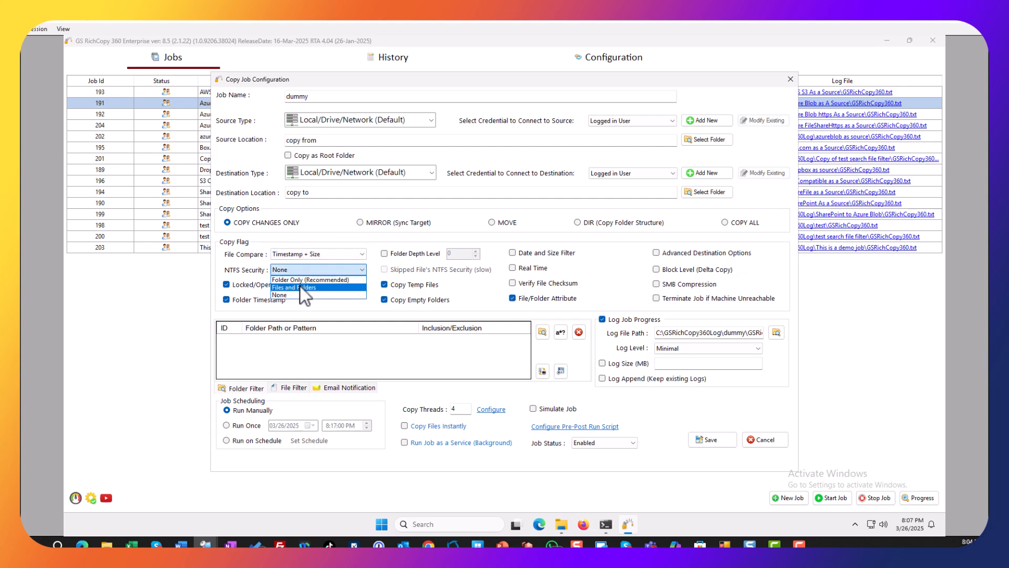
{"action": "left_click", "coordinate": [305, 281]}
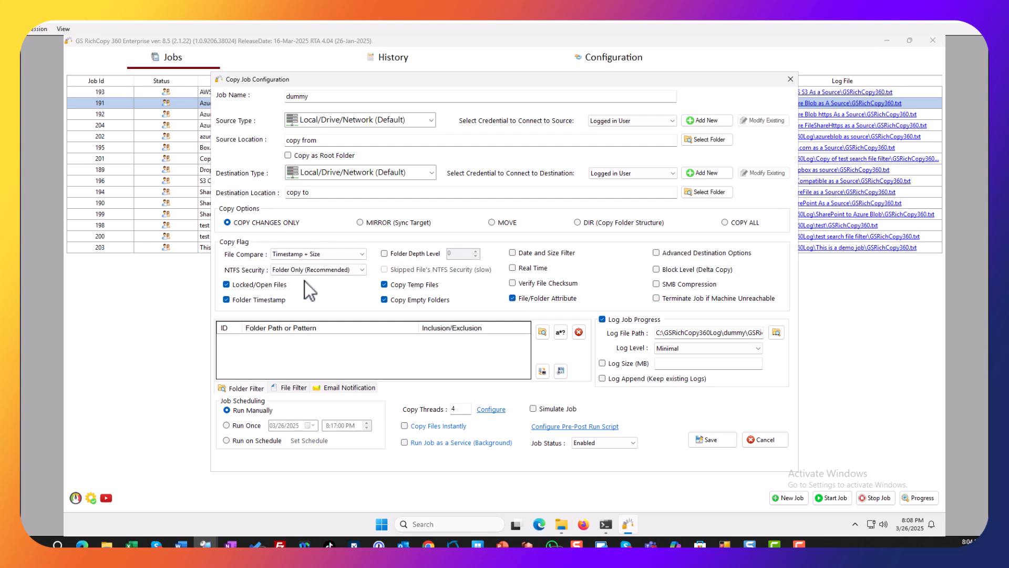
{"action": "left_click", "coordinate": [289, 271]}
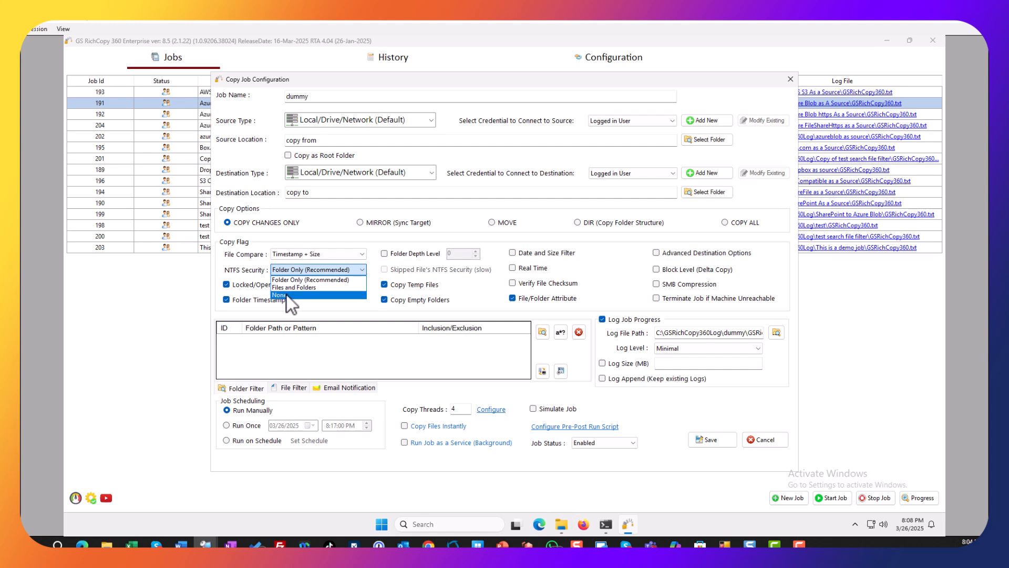
{"action": "left_click", "coordinate": [286, 294]}
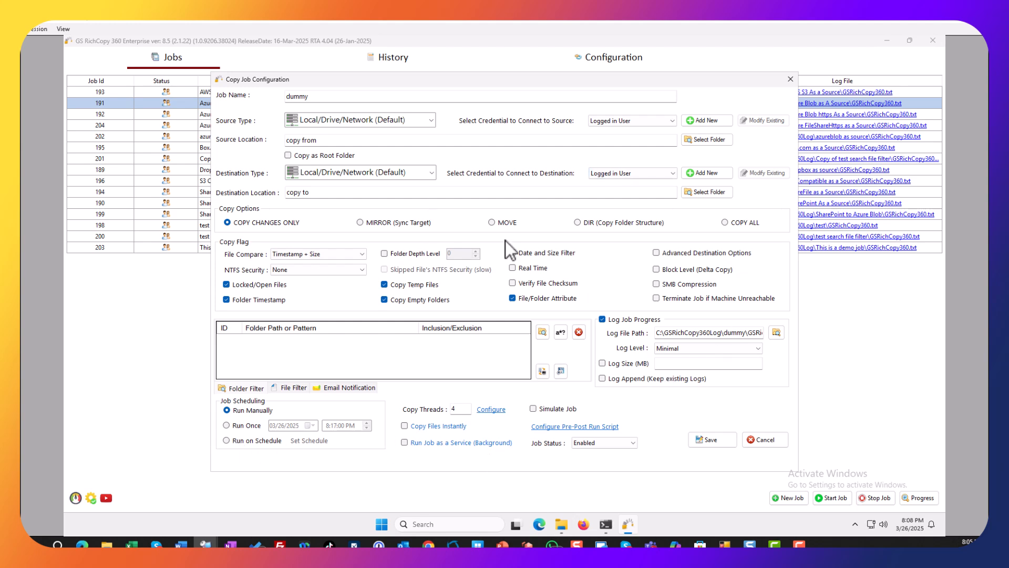
Step: Save the dummy job and export it to the Desktop as a CSV file named dummytemplate
{"action": "left_click", "coordinate": [713, 445]}
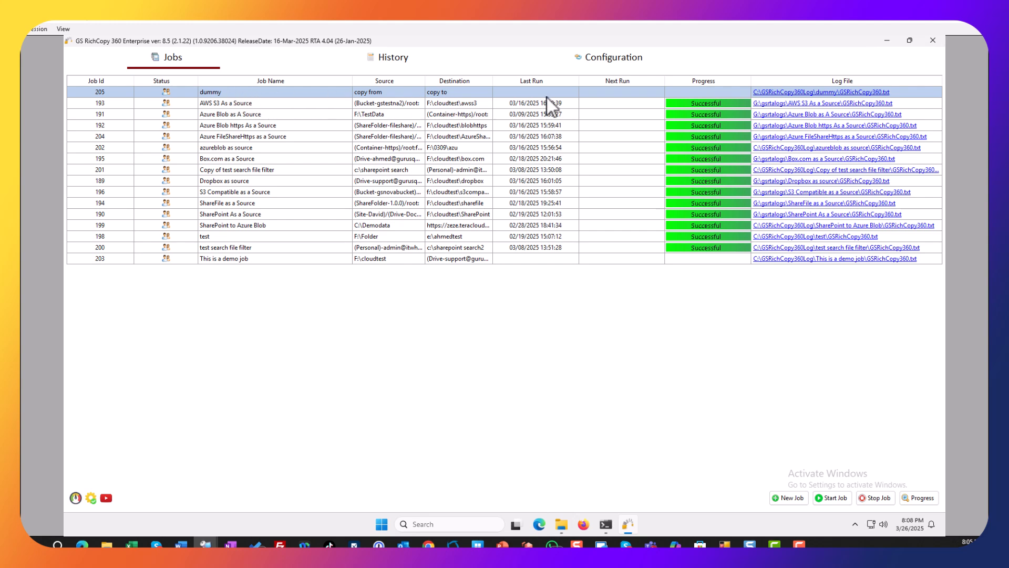
{"action": "right_click", "coordinate": [301, 93]}
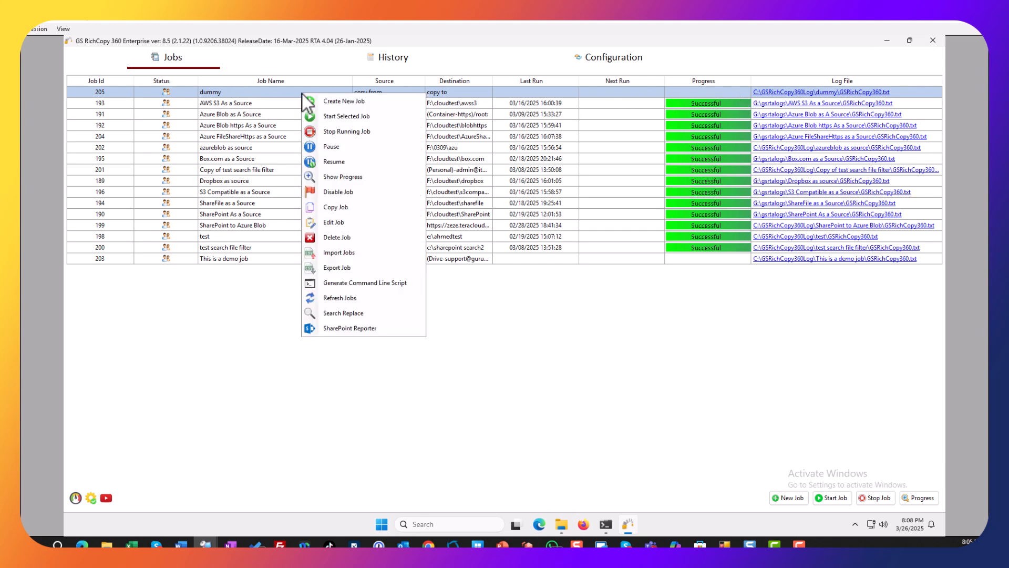
{"action": "left_click", "coordinate": [348, 268]}
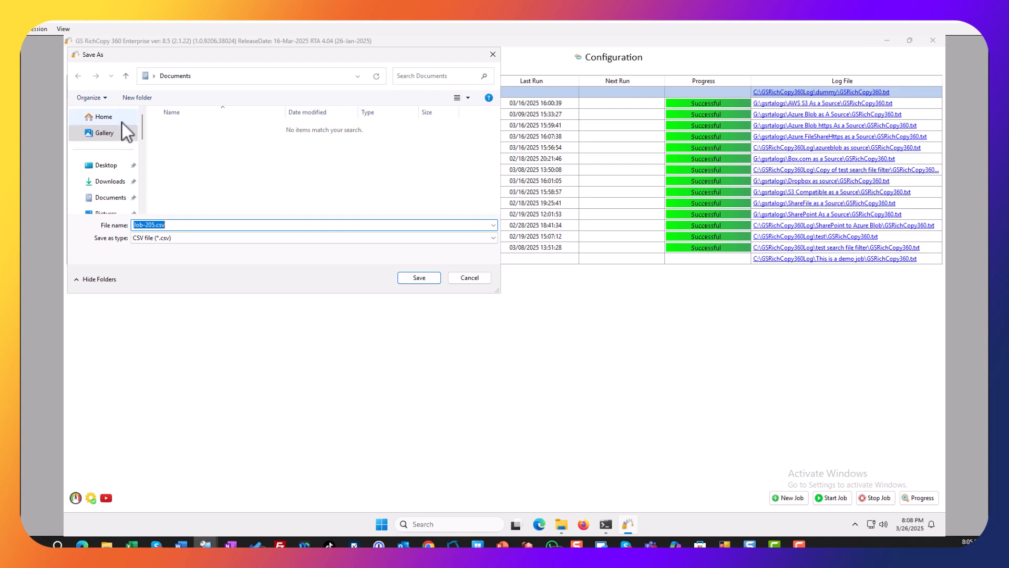
{"action": "left_click", "coordinate": [107, 165]}
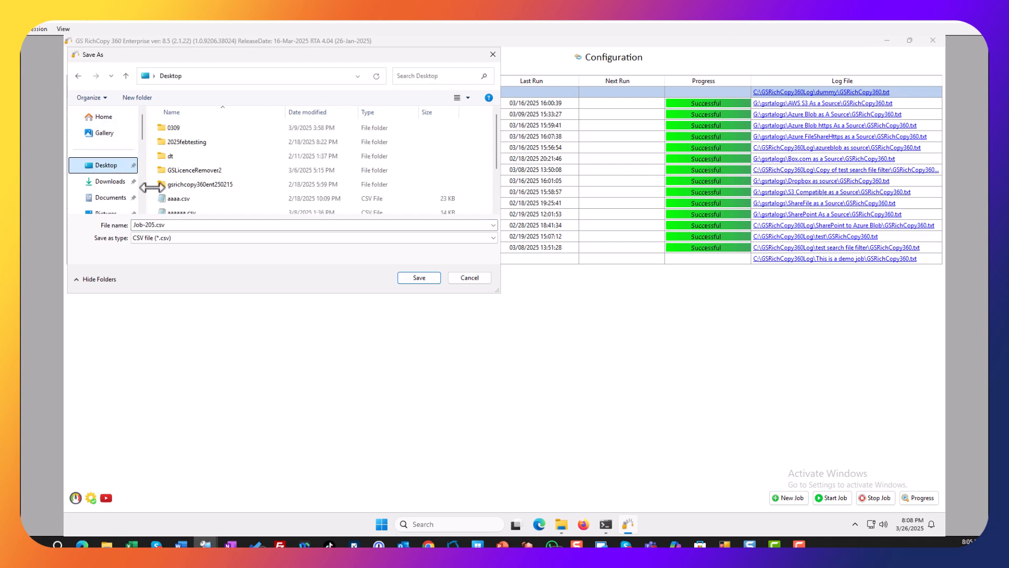
{"action": "left_click", "coordinate": [196, 225]}
{"action": "type", "text": "dummytre"}
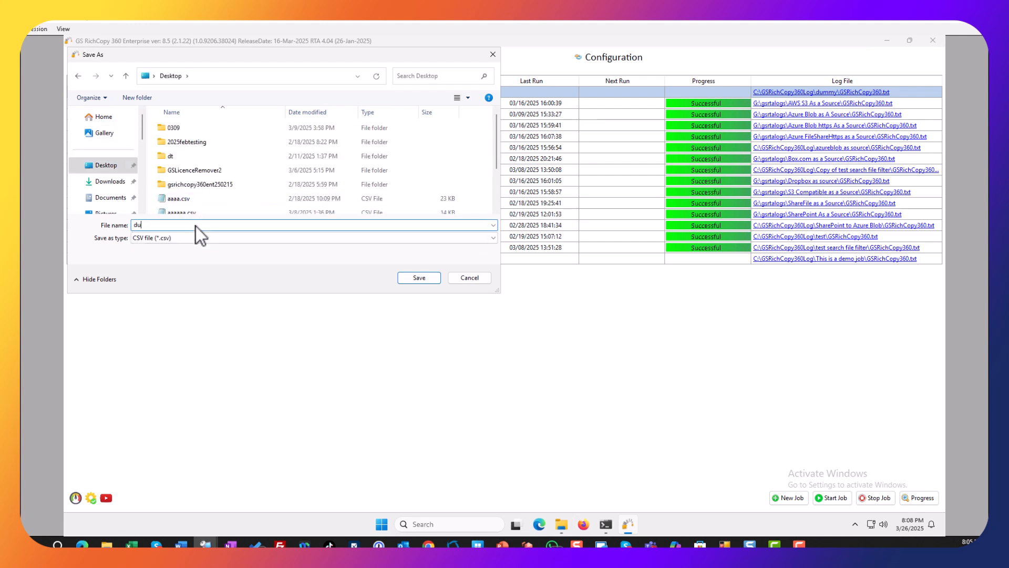
{"action": "key", "text": "BackSpace"}
{"action": "key", "text": "BackSpace"}
{"action": "type", "text": "emplate"}
{"action": "key", "text": "Return"}
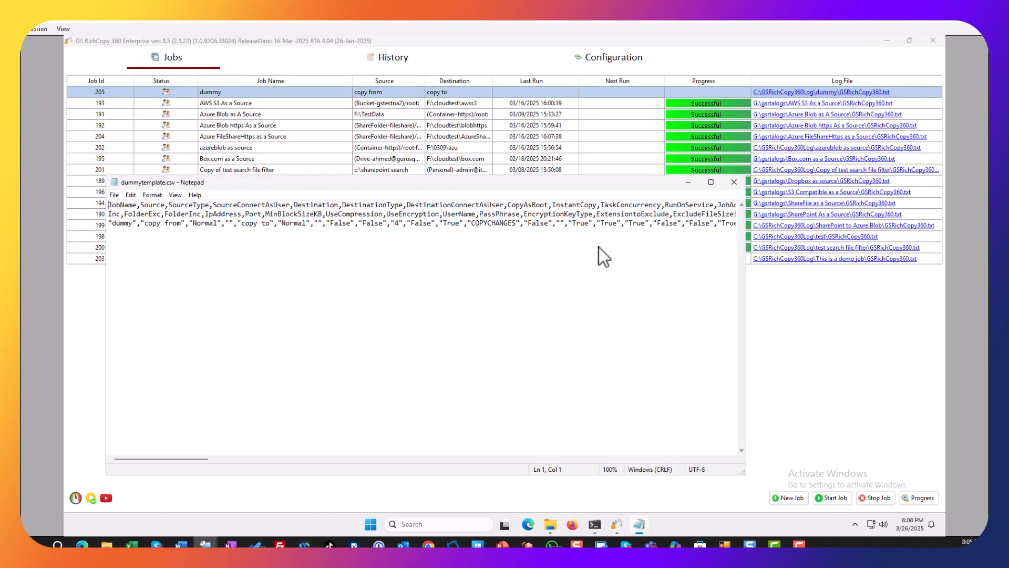
Step: Close the dummytemplate.csv view, minimize GS RichCopy 360 and copy dummytemplate.csv from the remote desktop
{"action": "left_click", "coordinate": [741, 181]}
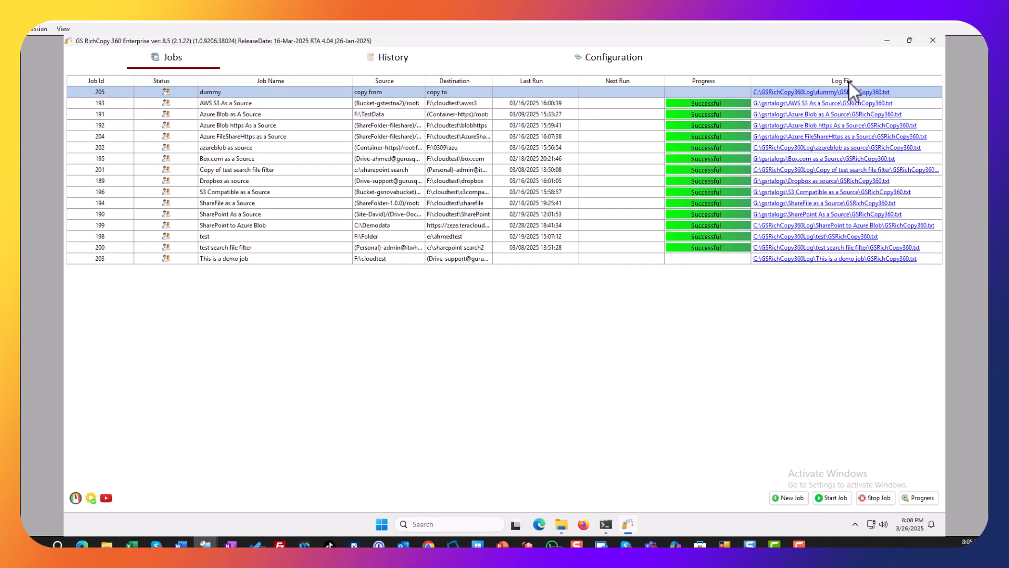
{"action": "left_click", "coordinate": [888, 41]}
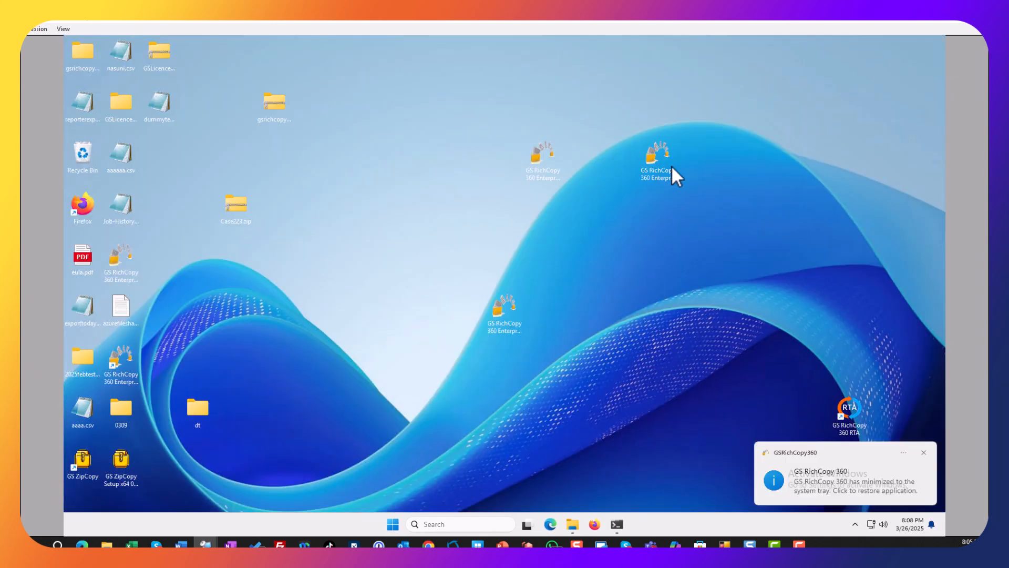
{"action": "right_click", "coordinate": [162, 103]}
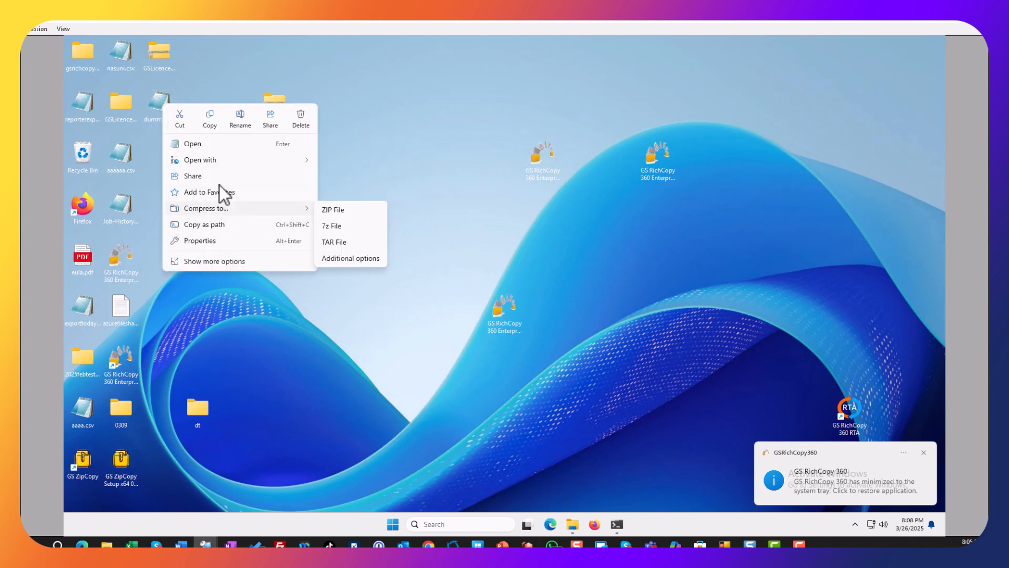
{"action": "left_click", "coordinate": [210, 120]}
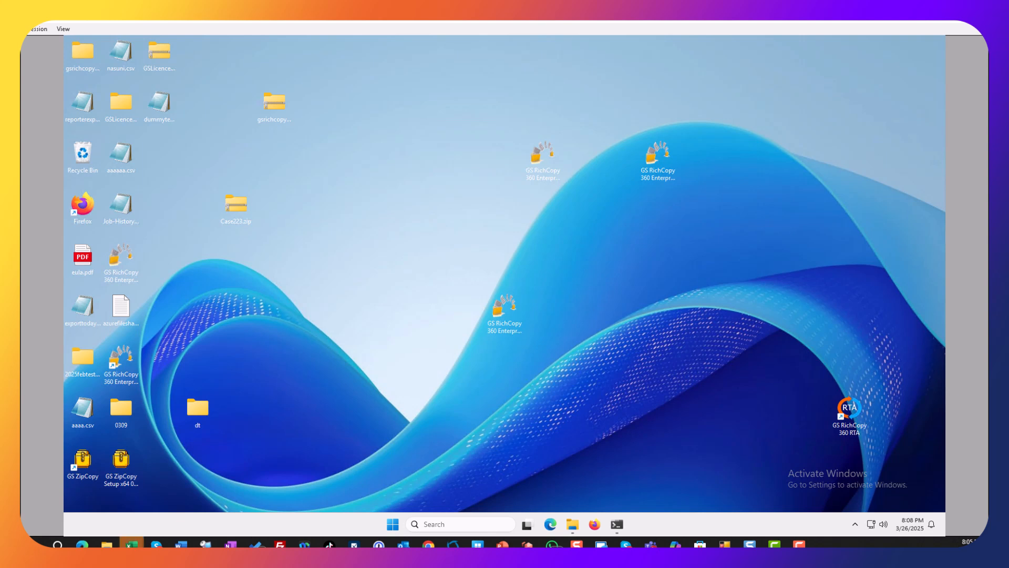
Step: Switch to Excel, open dummytemplate.csv and place its window so the Book1 list stays partly visible behind it
{"action": "key", "text": "alt+Tab"}
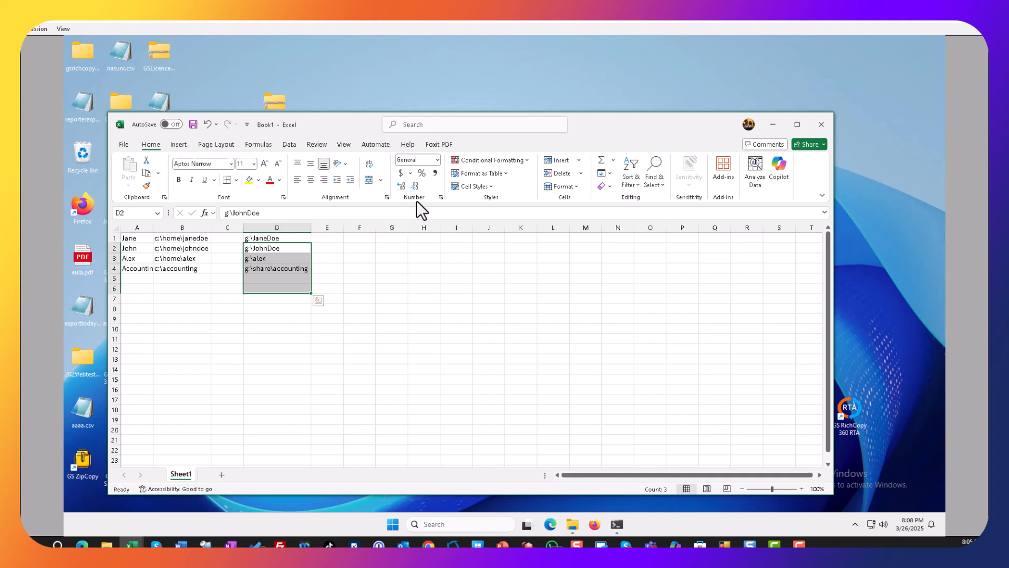
{"action": "left_click", "coordinate": [339, 144]}
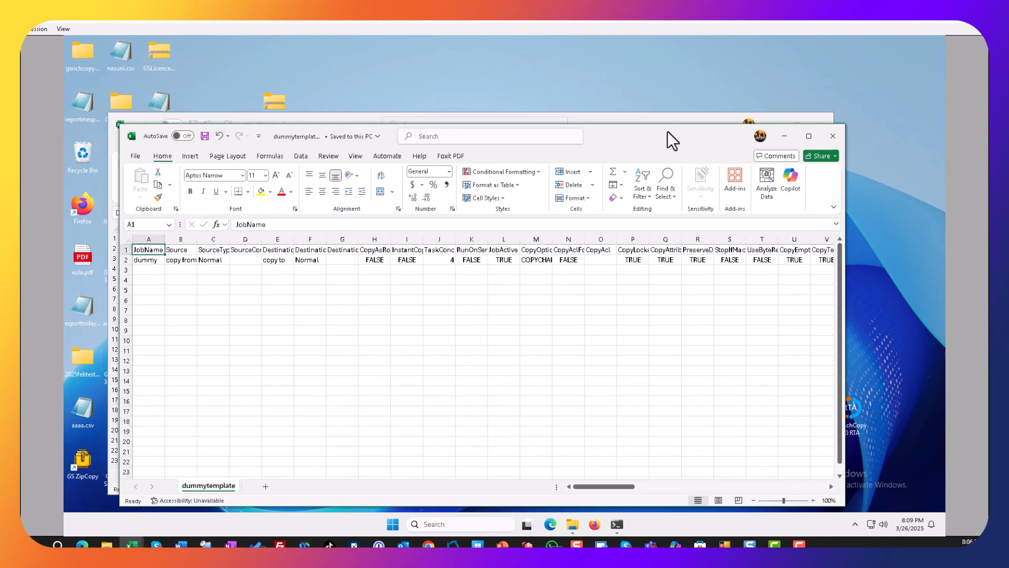
{"action": "left_click_drag", "start_coordinate": [667, 131], "coordinate": [729, 102]}
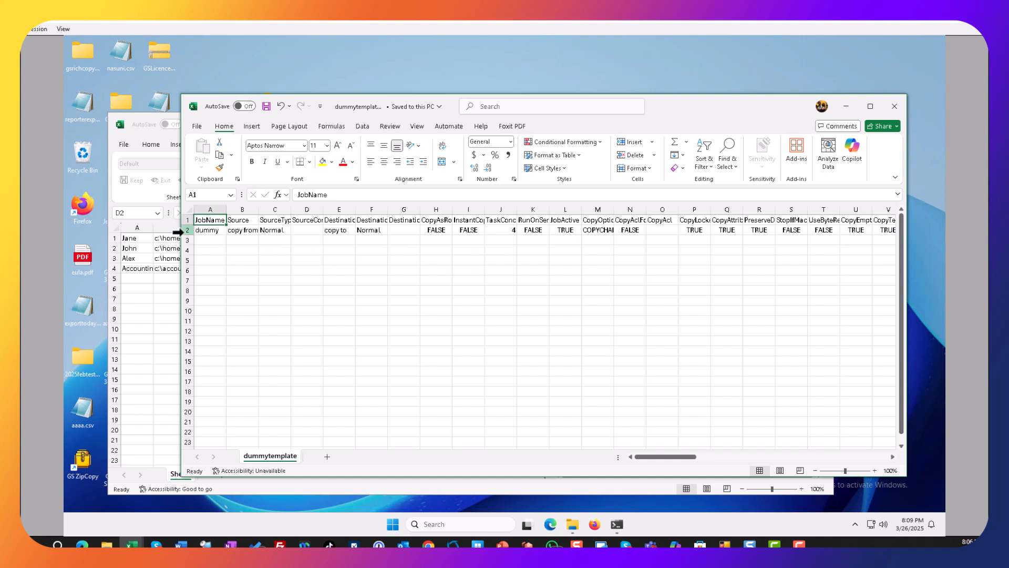
Step: Duplicate the dummy job in row 2 of dummytemplate.csv into rows 3 to 6
{"action": "left_click", "coordinate": [182, 232]}
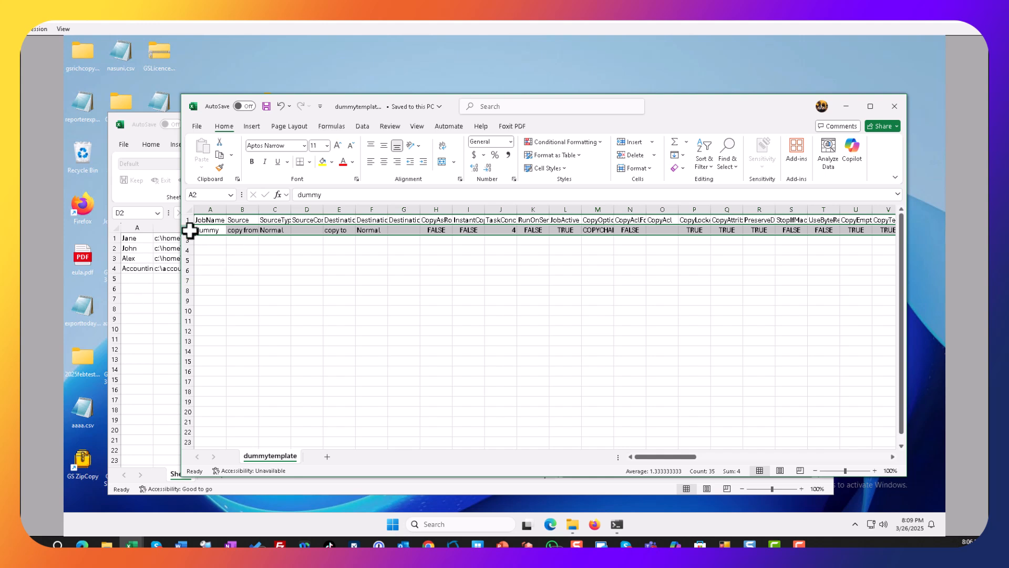
{"action": "key", "text": "ctrl+c"}
{"action": "left_click_drag", "start_coordinate": [188, 240], "coordinate": [187, 269]}
{"action": "key", "text": "ctrl+v"}
{"action": "left_click", "coordinate": [307, 320]}
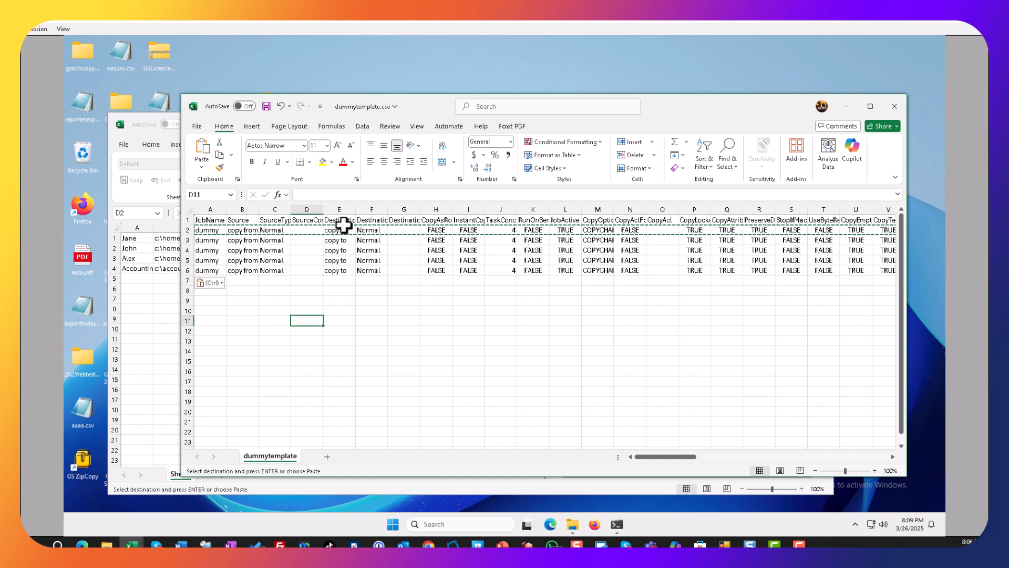
{"action": "left_click_drag", "start_coordinate": [207, 220], "coordinate": [211, 273]}
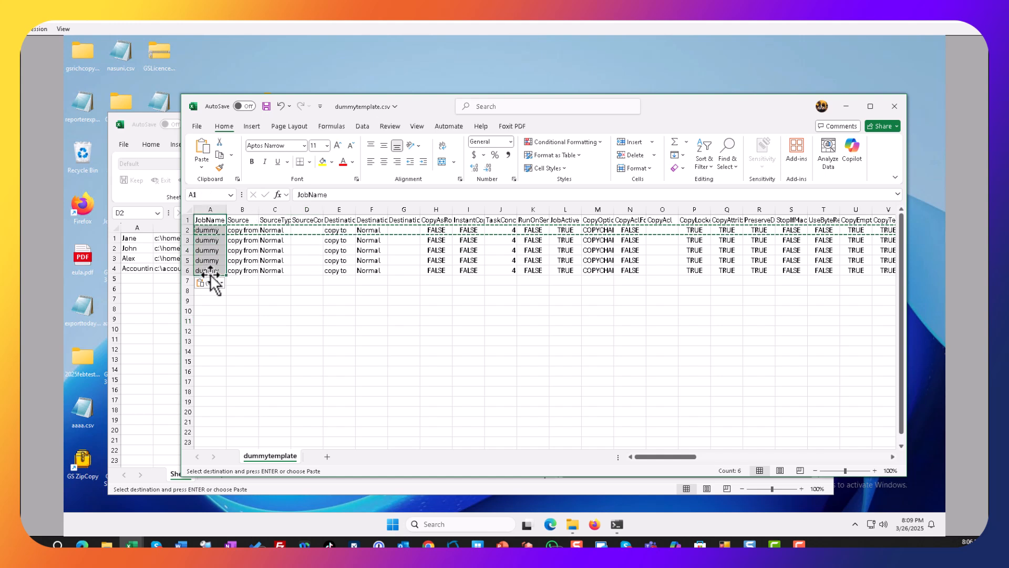
{"action": "left_click", "coordinate": [275, 219]}
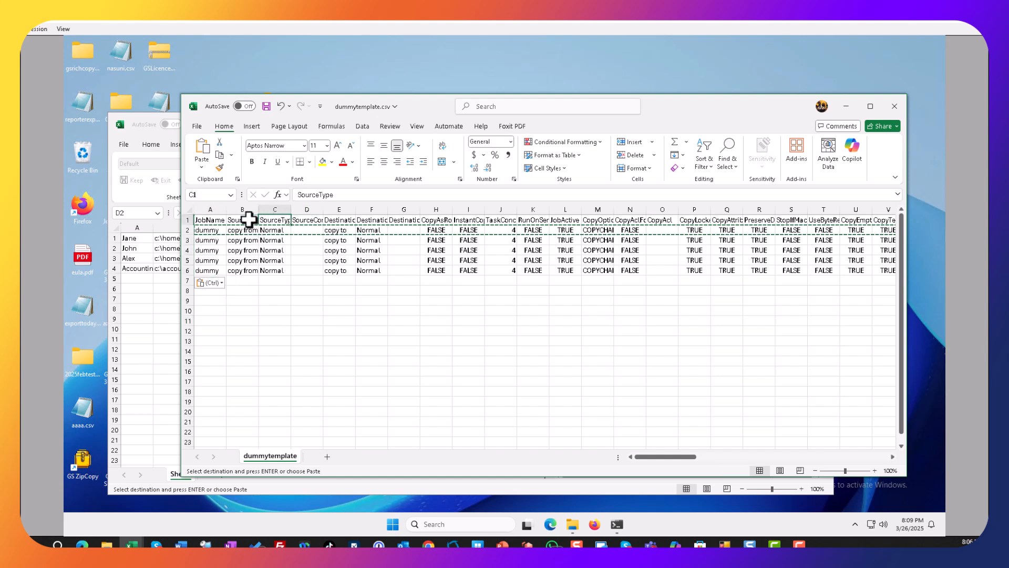
{"action": "left_click_drag", "start_coordinate": [249, 219], "coordinate": [248, 270]}
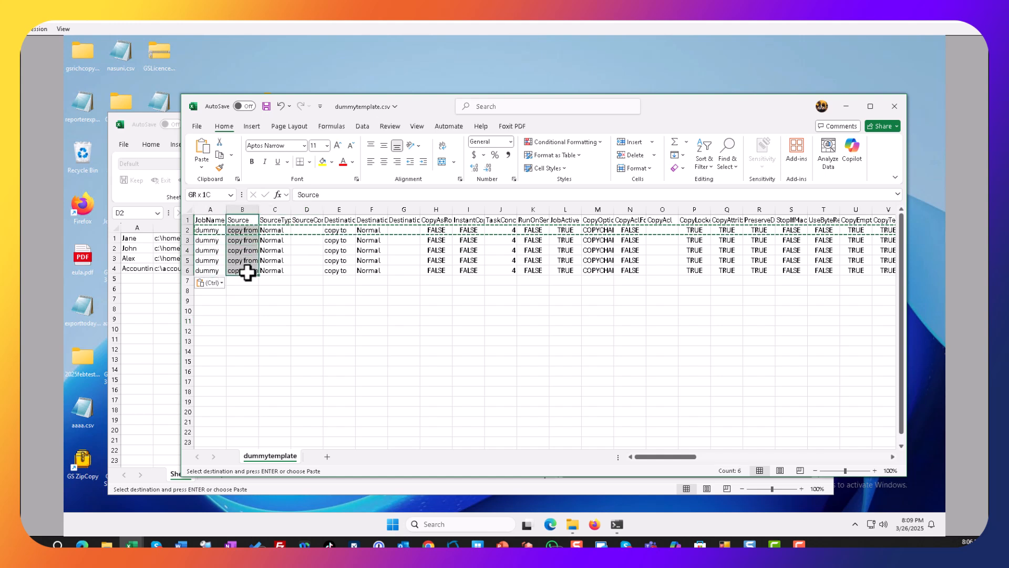
{"action": "left_click", "coordinate": [346, 208]}
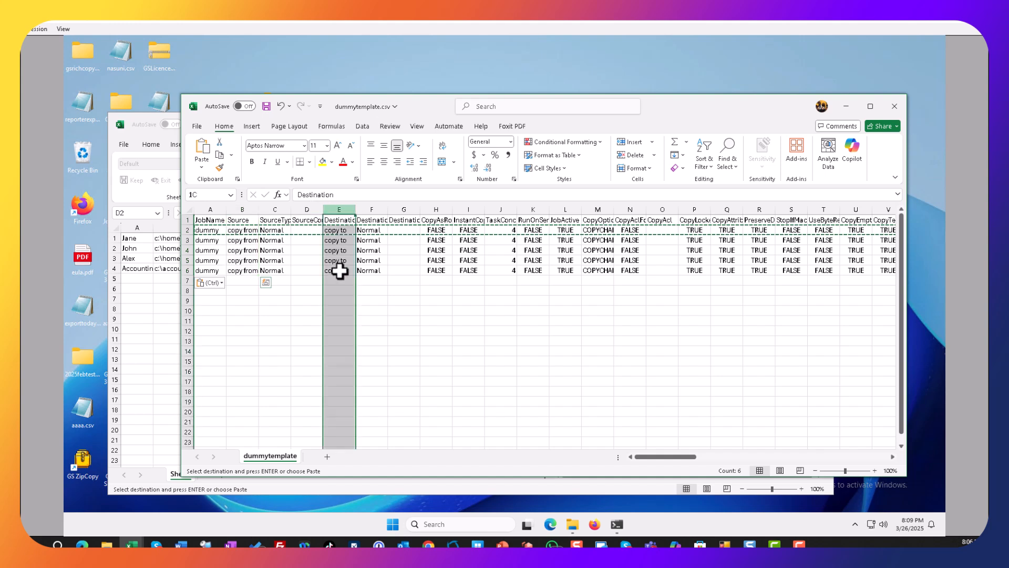
Step: Copy the four job names from Book1 cells A1:A4 into the JobName cells A3:A6 of dummytemplate.csv
{"action": "left_click", "coordinate": [133, 244]}
{"action": "left_click_drag", "start_coordinate": [131, 241], "coordinate": [135, 269]}
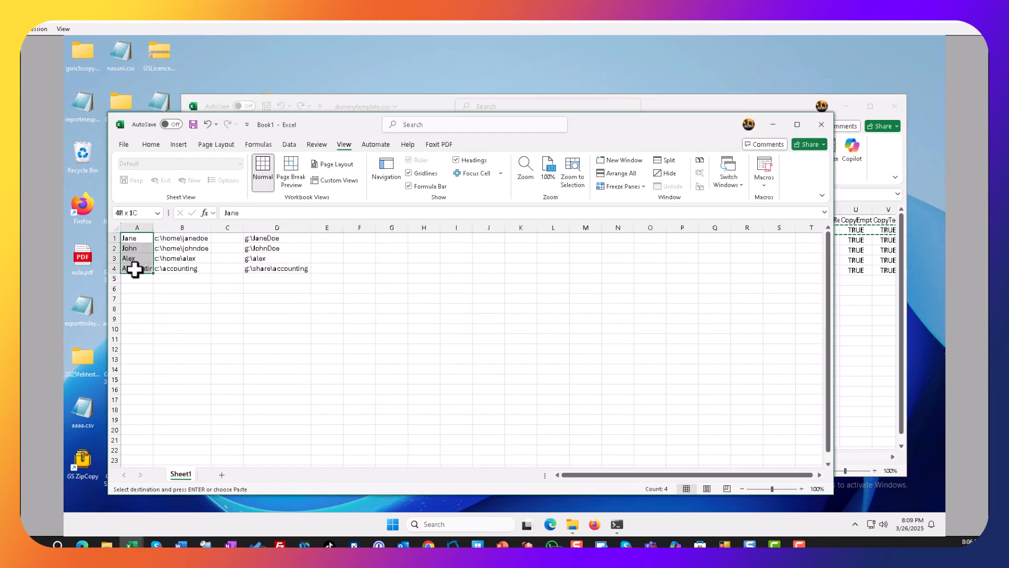
{"action": "key", "text": "ctrl+c"}
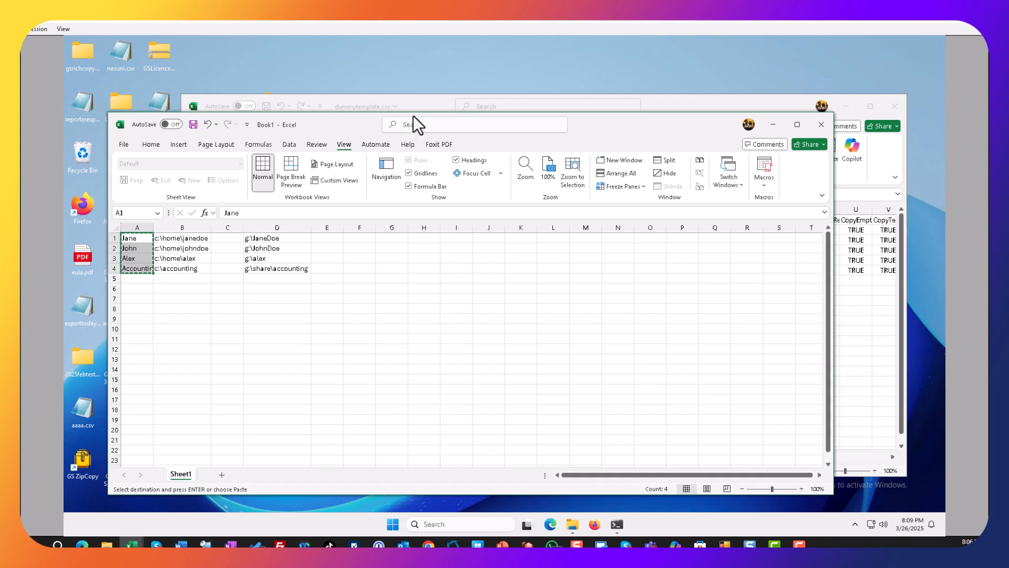
{"action": "left_click", "coordinate": [418, 108]}
{"action": "left_click", "coordinate": [238, 232]}
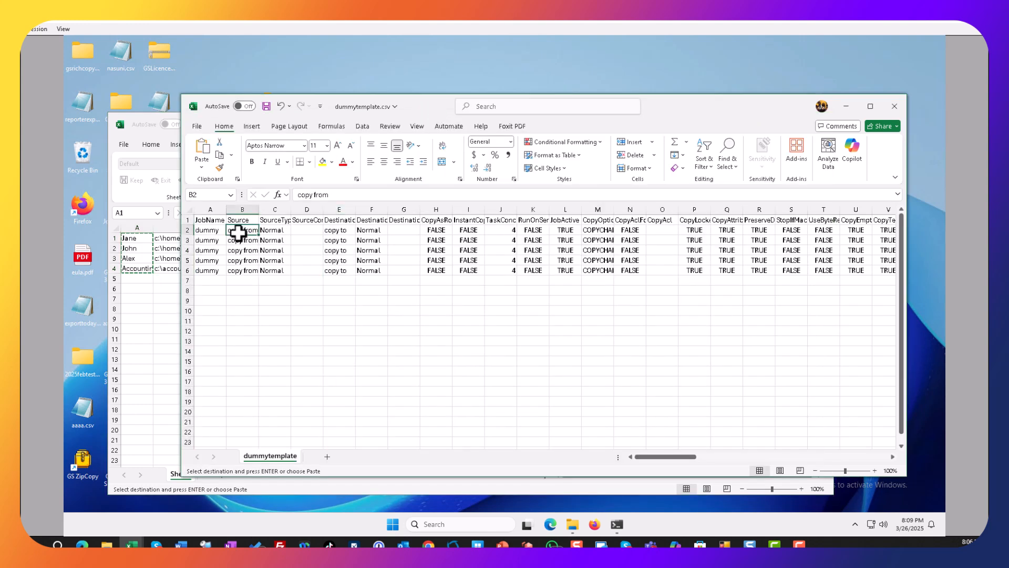
{"action": "left_click_drag", "start_coordinate": [213, 230], "coordinate": [207, 269]}
{"action": "left_click", "coordinate": [209, 253]}
{"action": "key", "text": "ctrl+v"}
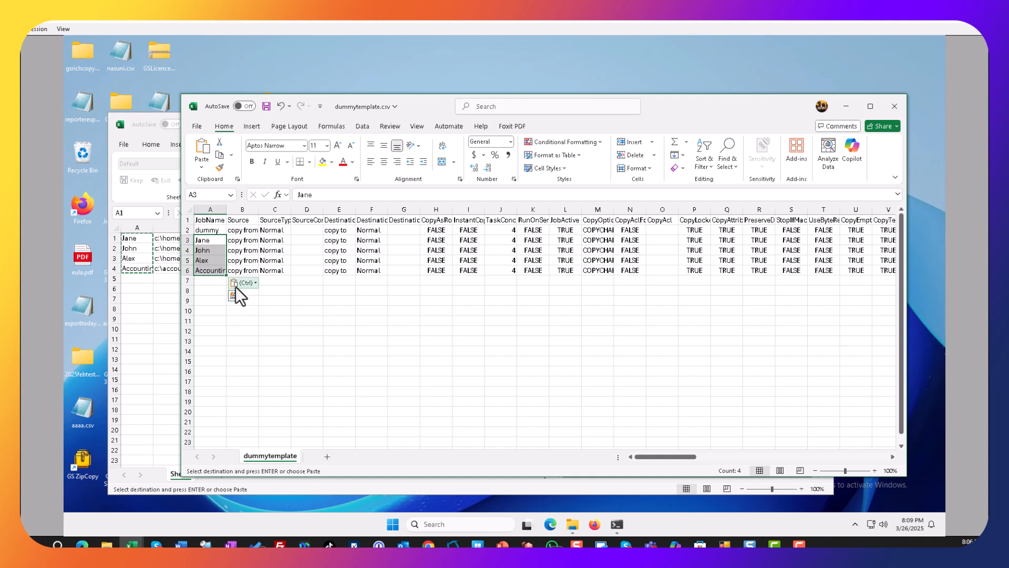
Step: Copy the four source paths from Book1 cells B1:B4 into the Source cells B3:B6 of dummytemplate.csv
{"action": "left_click", "coordinate": [168, 266]}
{"action": "left_click", "coordinate": [174, 238]}
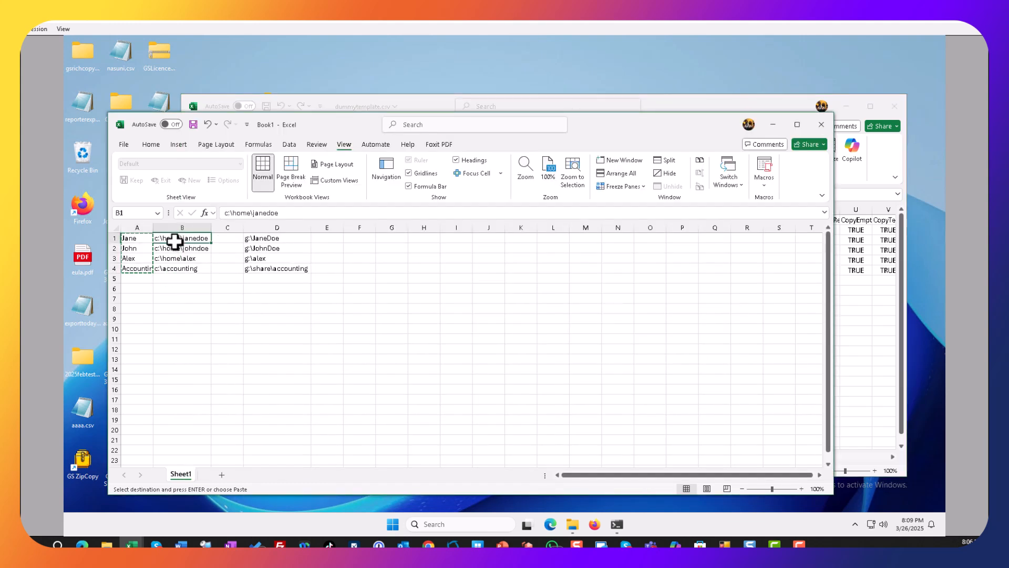
{"action": "left_click_drag", "start_coordinate": [174, 238], "coordinate": [171, 266]}
{"action": "key", "text": "ctrl+v"}
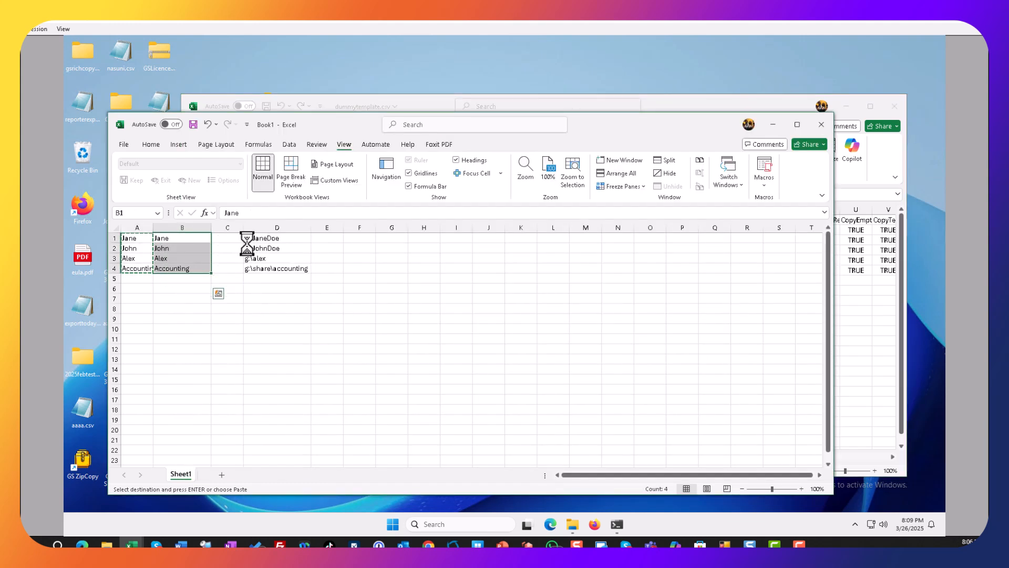
{"action": "key", "text": "ctrl+z"}
{"action": "left_click", "coordinate": [417, 108]}
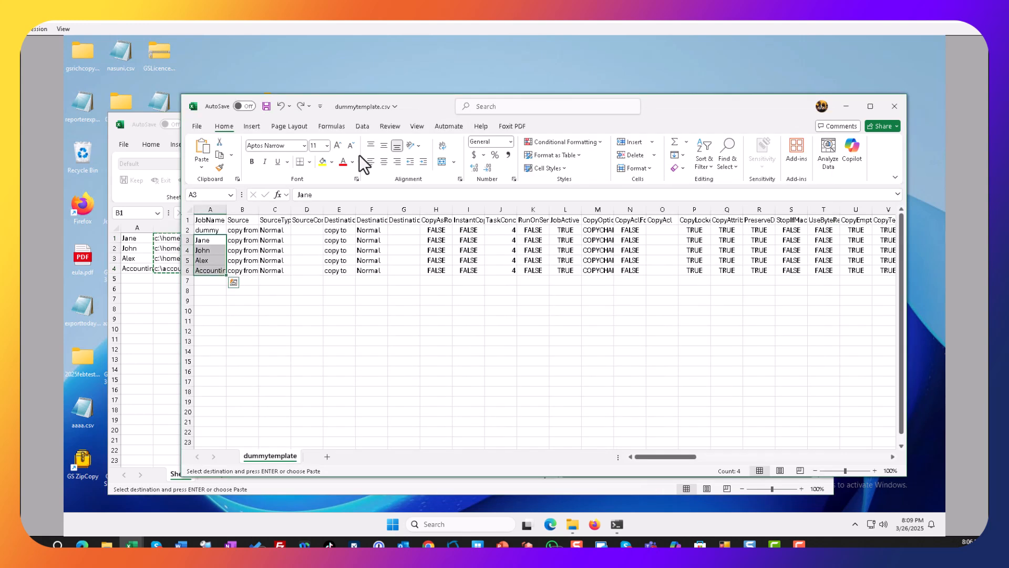
{"action": "left_click_drag", "start_coordinate": [241, 230], "coordinate": [241, 274]}
{"action": "key", "text": "ctrl+v"}
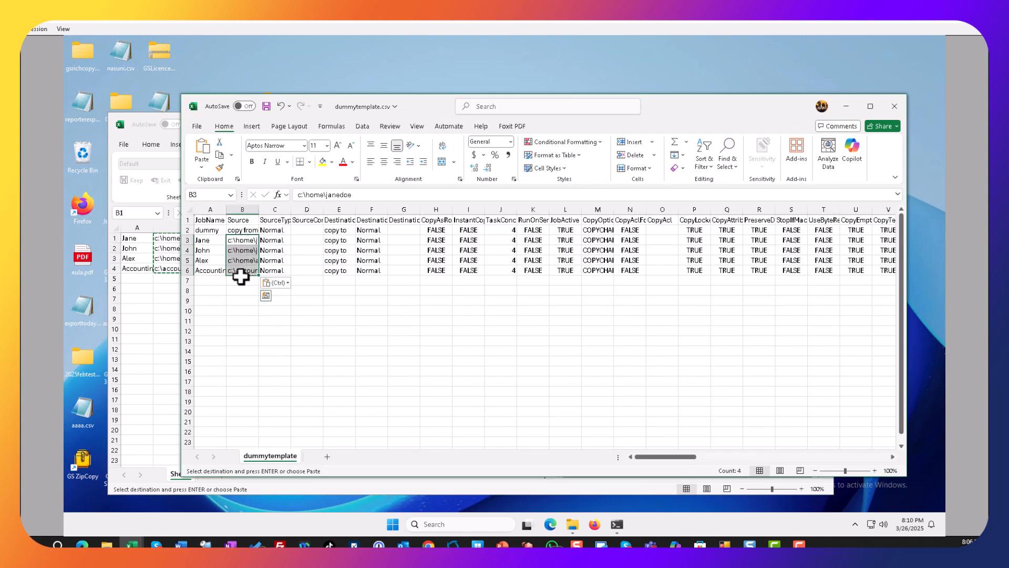
Step: Copy the four destination paths from Book1 cells D1:D4 into the Destination cells E3:E6 of dummytemplate.csv
{"action": "left_click", "coordinate": [181, 277]}
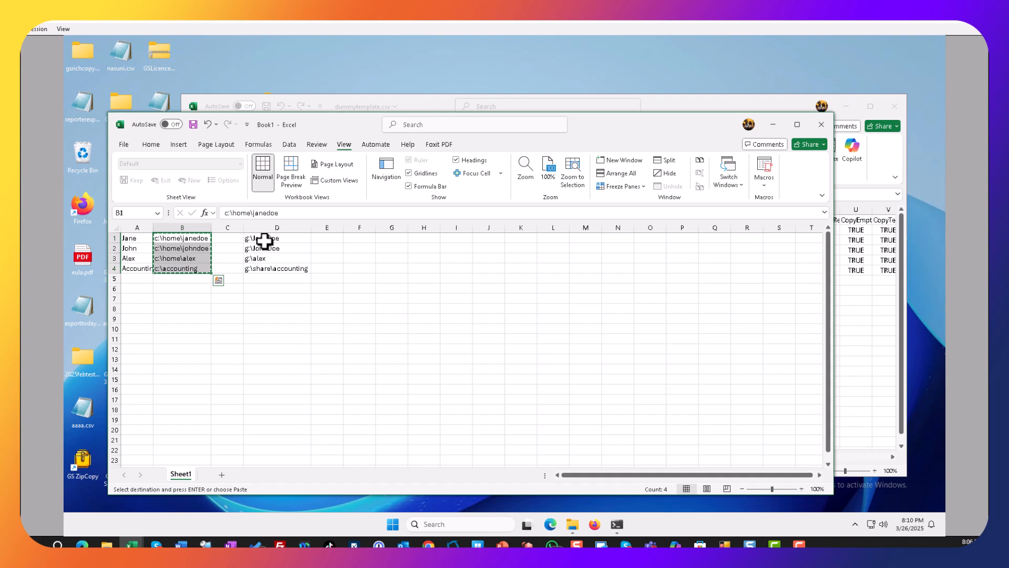
{"action": "left_click_drag", "start_coordinate": [264, 241], "coordinate": [259, 266]}
{"action": "key", "text": "ctrl+c"}
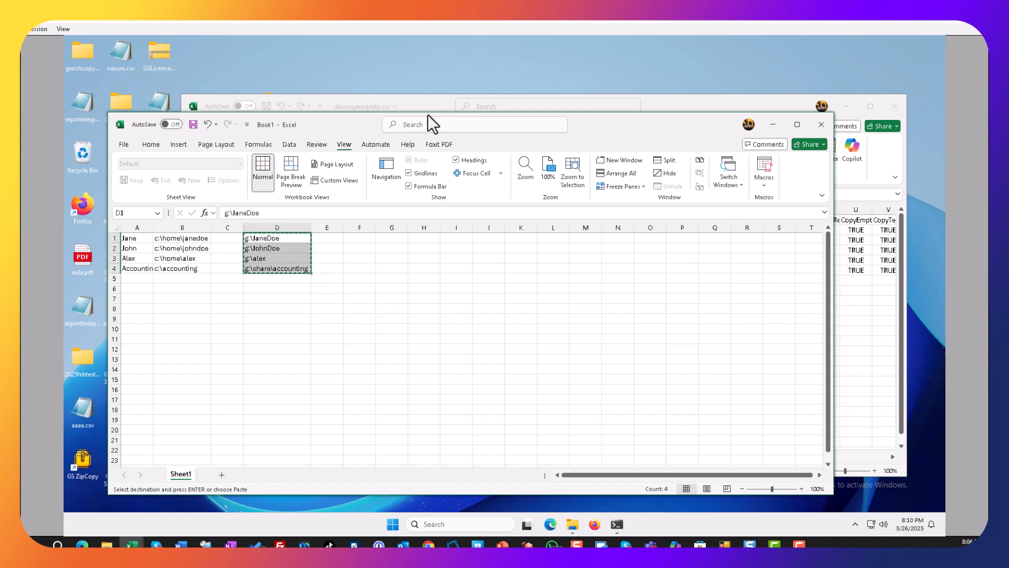
{"action": "left_click", "coordinate": [432, 105]}
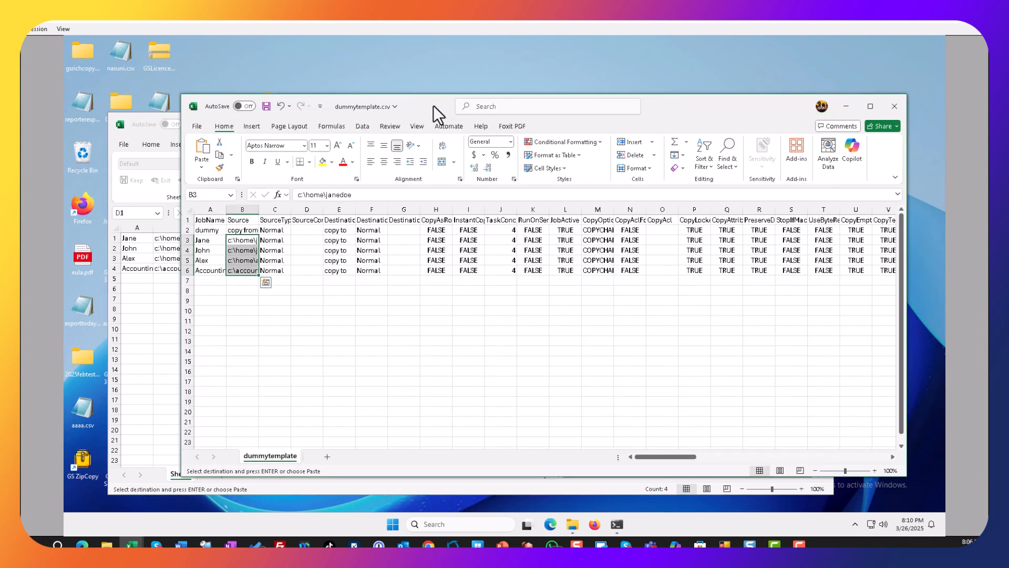
{"action": "left_click", "coordinate": [338, 242]}
{"action": "key", "text": "ctrl+v"}
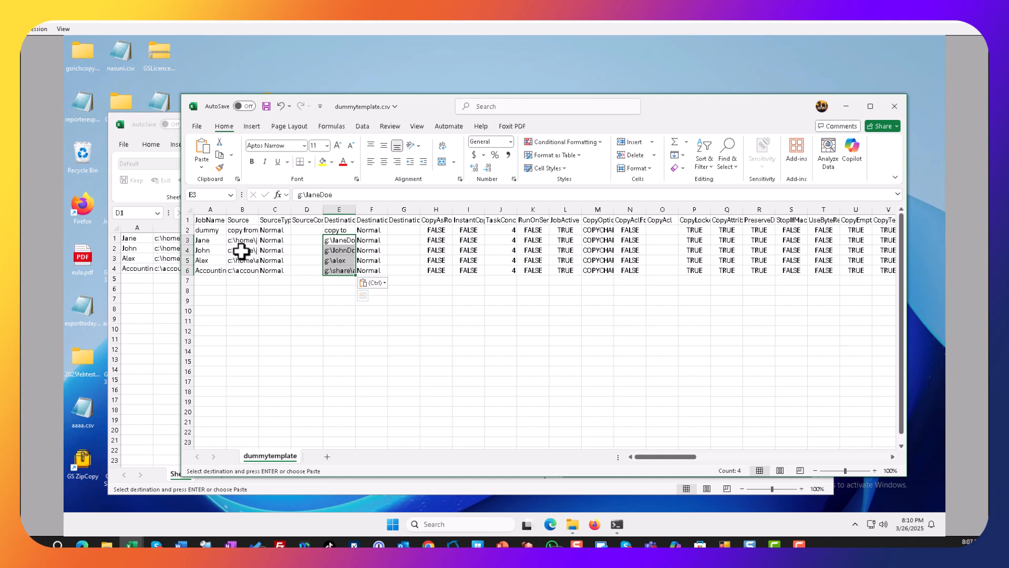
Step: Delete the original dummy job row, row 2, from dummytemplate.csv
{"action": "left_click", "coordinate": [186, 230]}
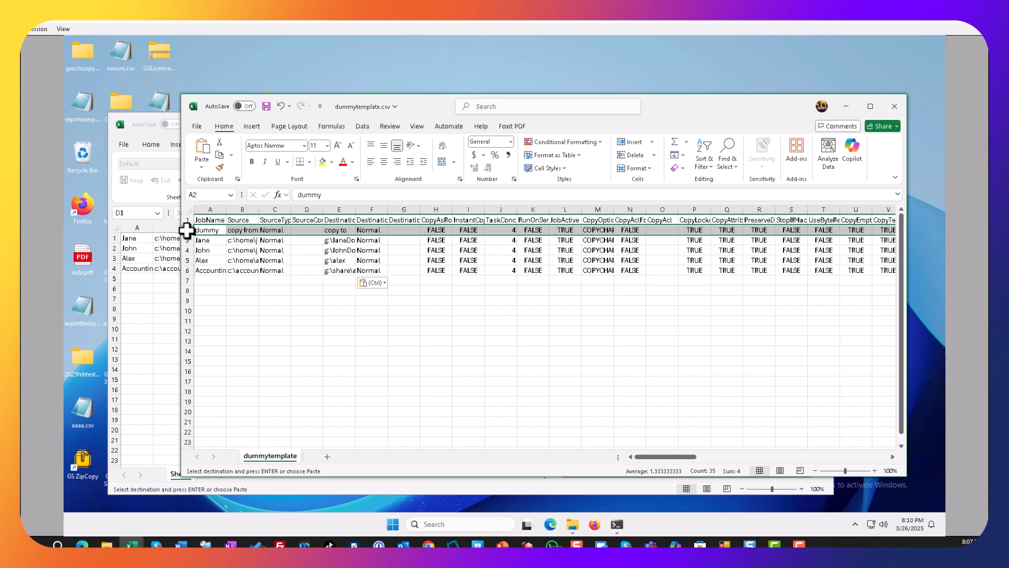
{"action": "right_click", "coordinate": [186, 231]}
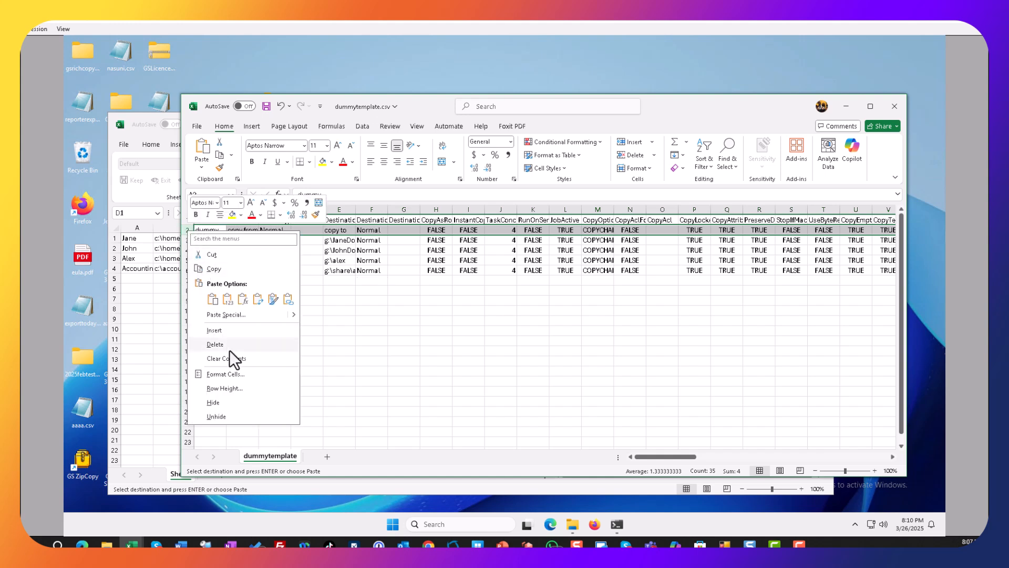
{"action": "left_click", "coordinate": [230, 346]}
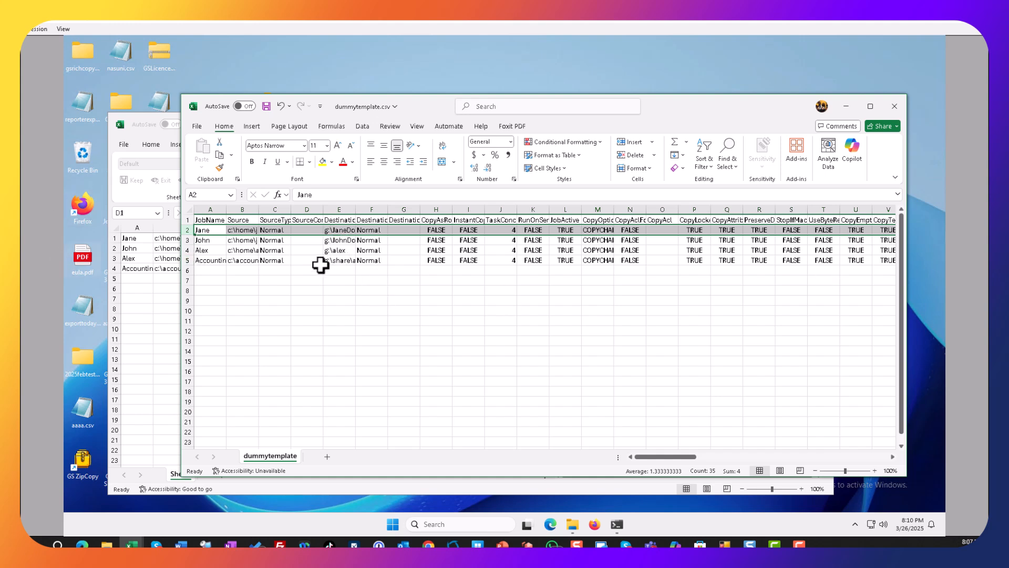
Step: Save the edited sheet to the Desktop as a comma-delimited CSV file under the new name dummytemplatef
{"action": "left_click", "coordinate": [197, 127]}
{"action": "left_click", "coordinate": [213, 278]}
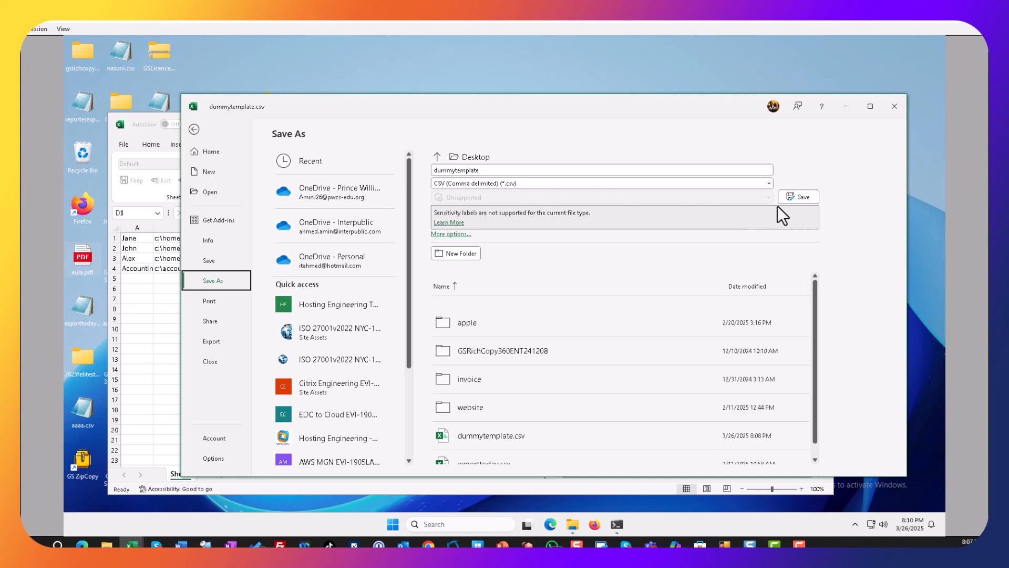
{"action": "left_click", "coordinate": [804, 198]}
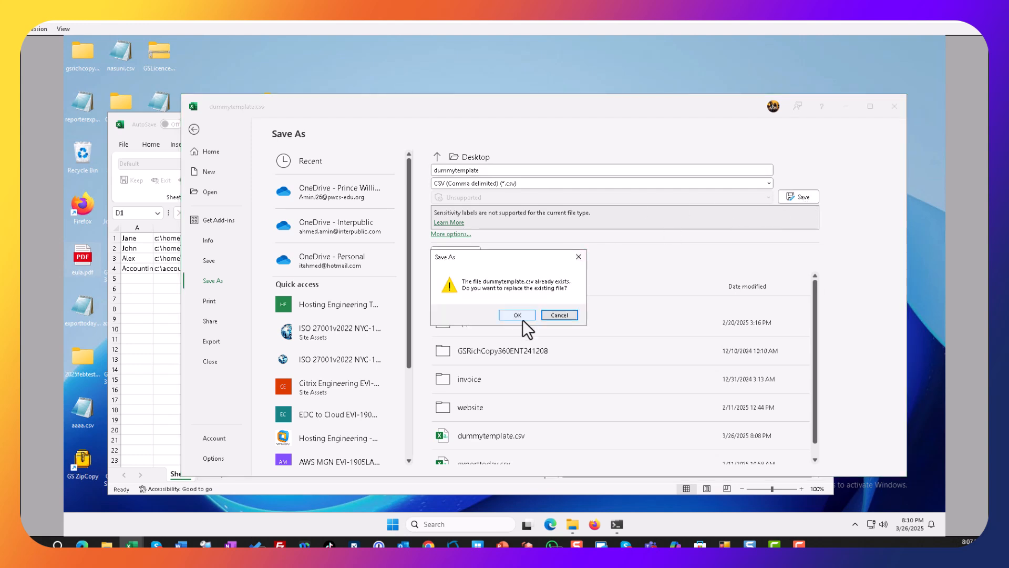
{"action": "left_click", "coordinate": [544, 314]}
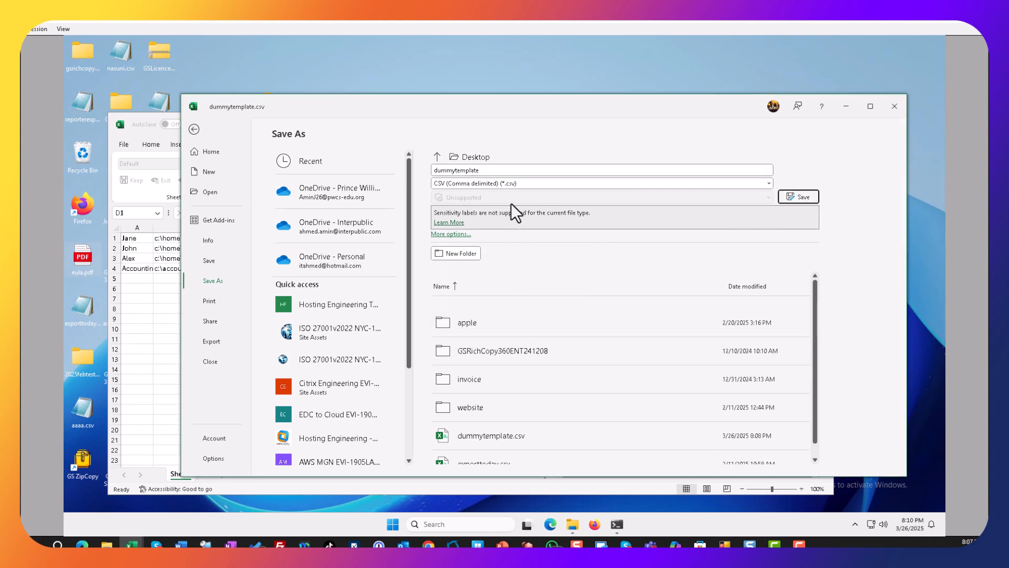
{"action": "left_click", "coordinate": [503, 171]}
{"action": "type", "text": "f"}
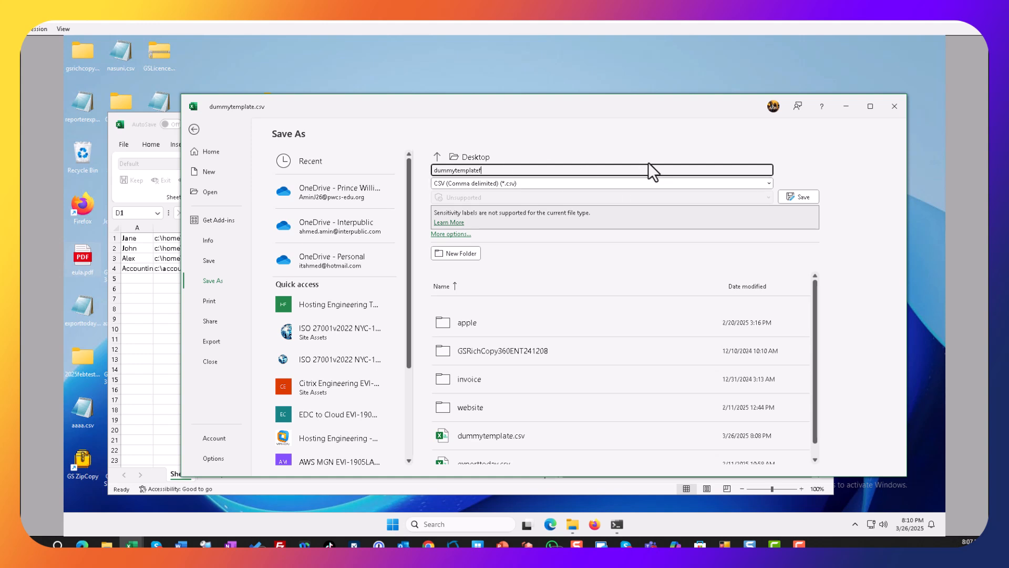
{"action": "left_click", "coordinate": [799, 198]}
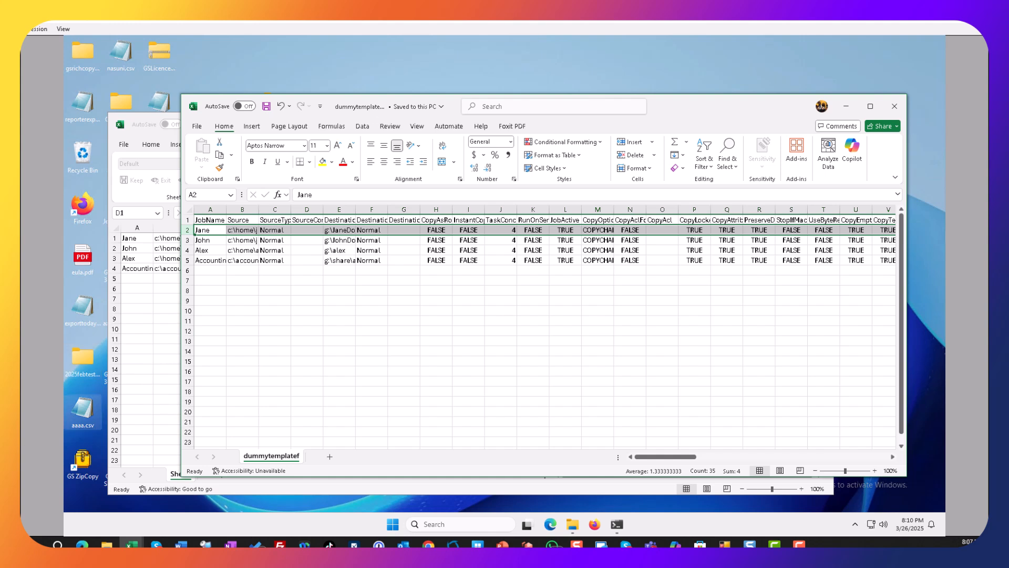
Step: Copy dummytemplatef.csv from the local computer, paste it onto the remote desktop, and move its icon to an empty area
{"action": "left_click", "coordinate": [107, 544]}
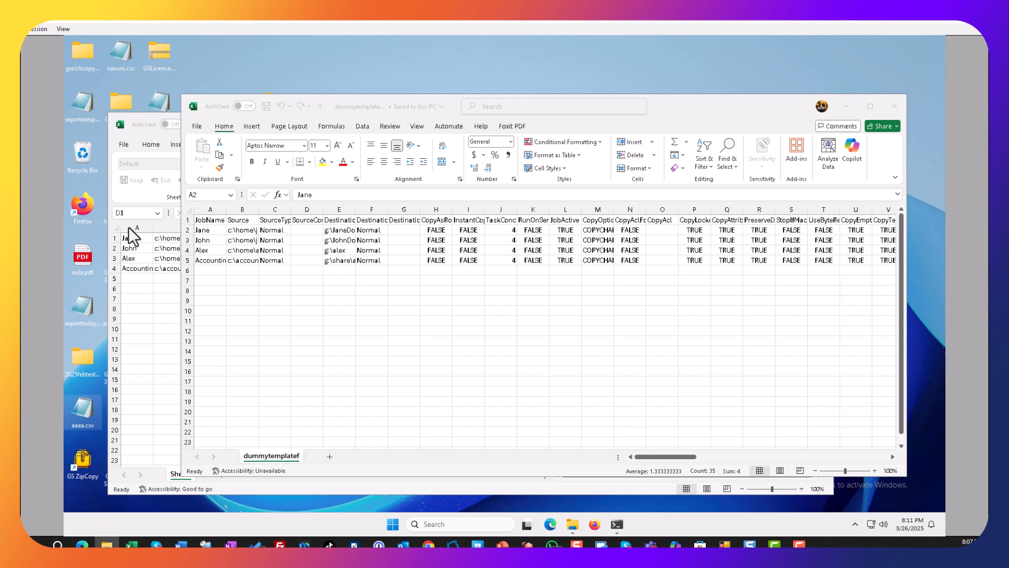
{"action": "left_click", "coordinate": [488, 56]}
{"action": "right_click", "coordinate": [401, 128]}
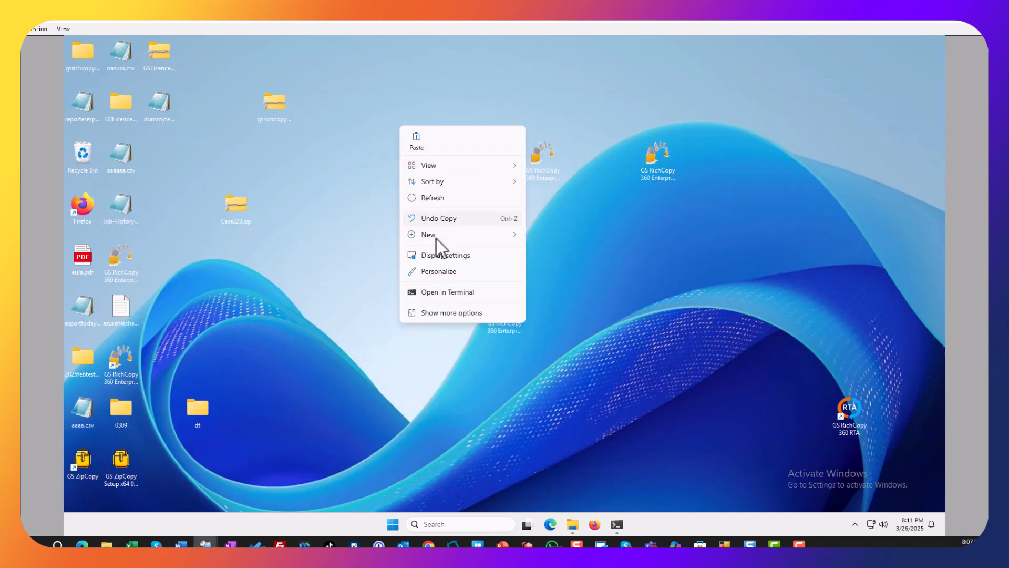
{"action": "left_click", "coordinate": [412, 144]}
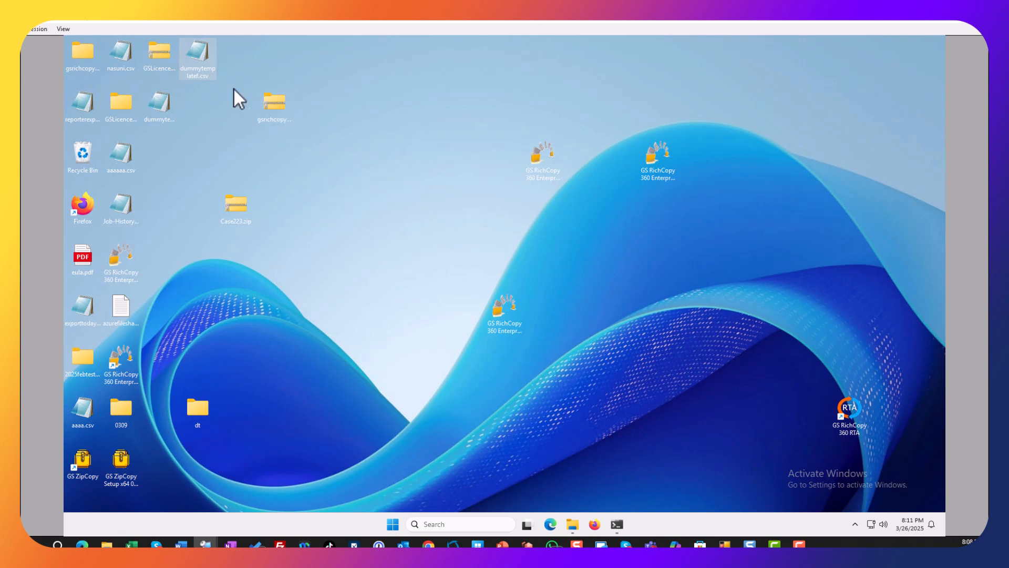
{"action": "left_click_drag", "start_coordinate": [188, 60], "coordinate": [388, 96]}
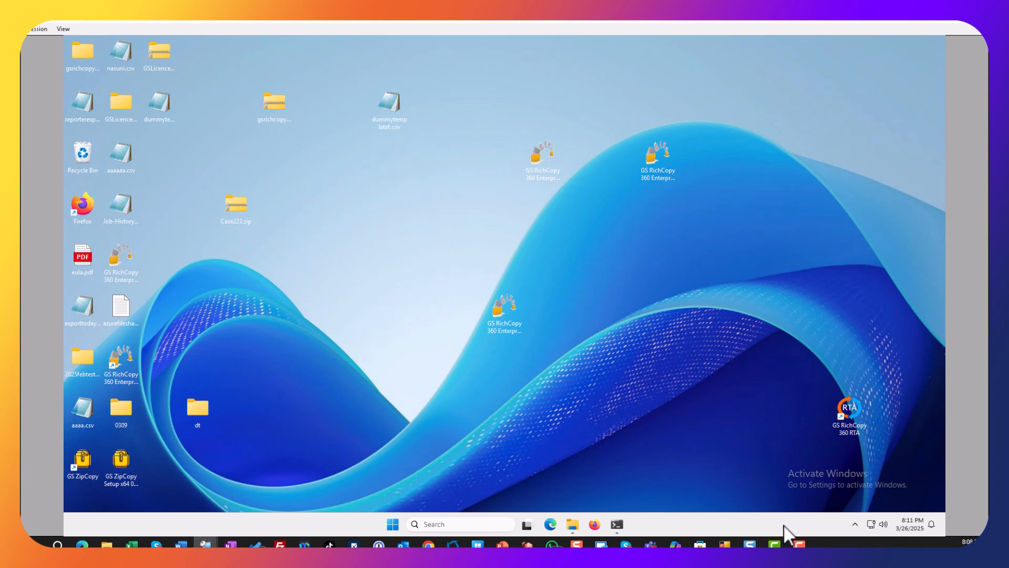
Step: Switch to GS RichCopy 360 on the remote machine and load dummytemplatef.csv from the Desktop for importing jobs
{"action": "left_click", "coordinate": [855, 524]}
{"action": "left_click", "coordinate": [834, 493]}
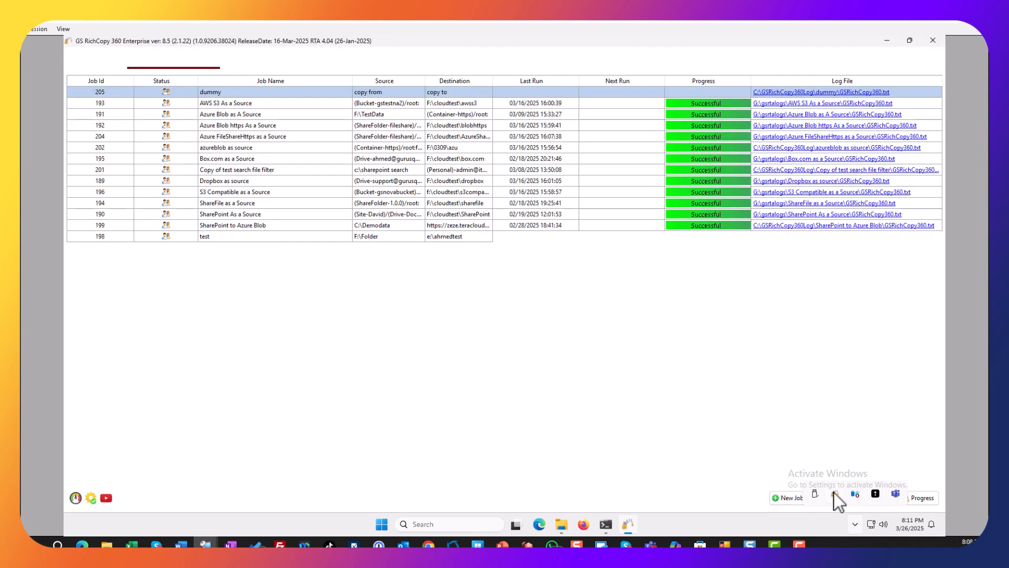
{"action": "right_click", "coordinate": [275, 293]}
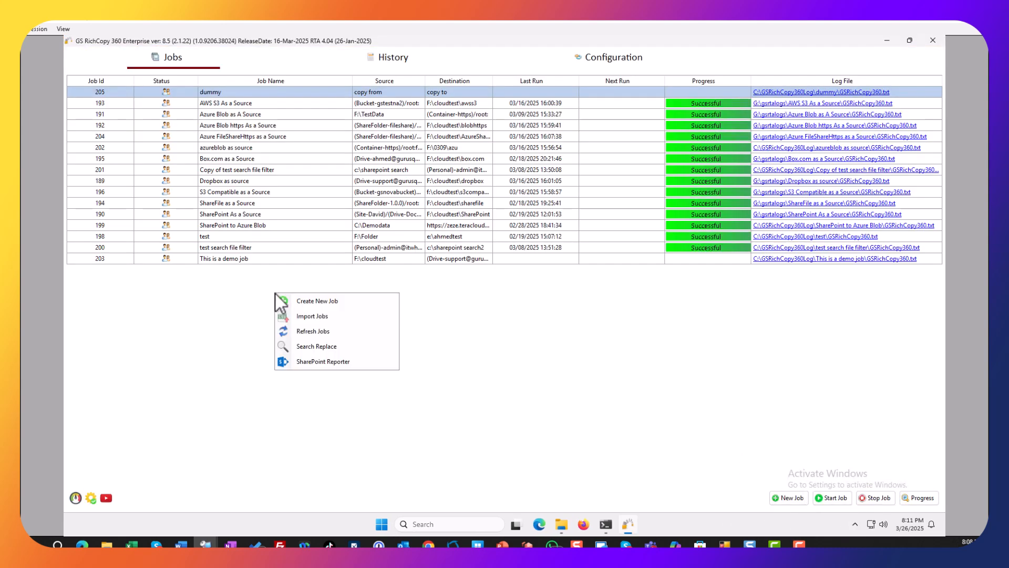
{"action": "left_click", "coordinate": [307, 319]}
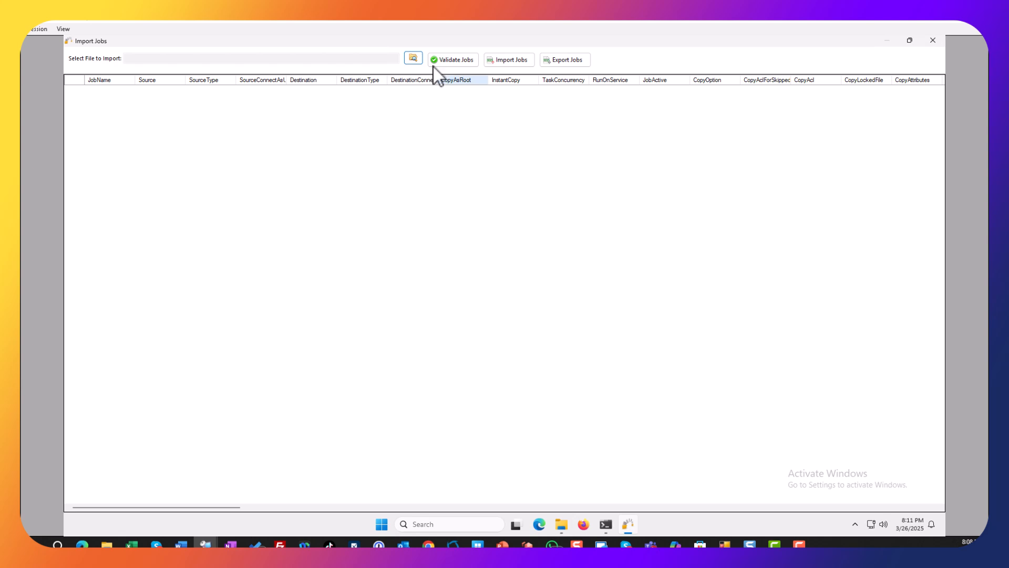
{"action": "left_click", "coordinate": [413, 58]}
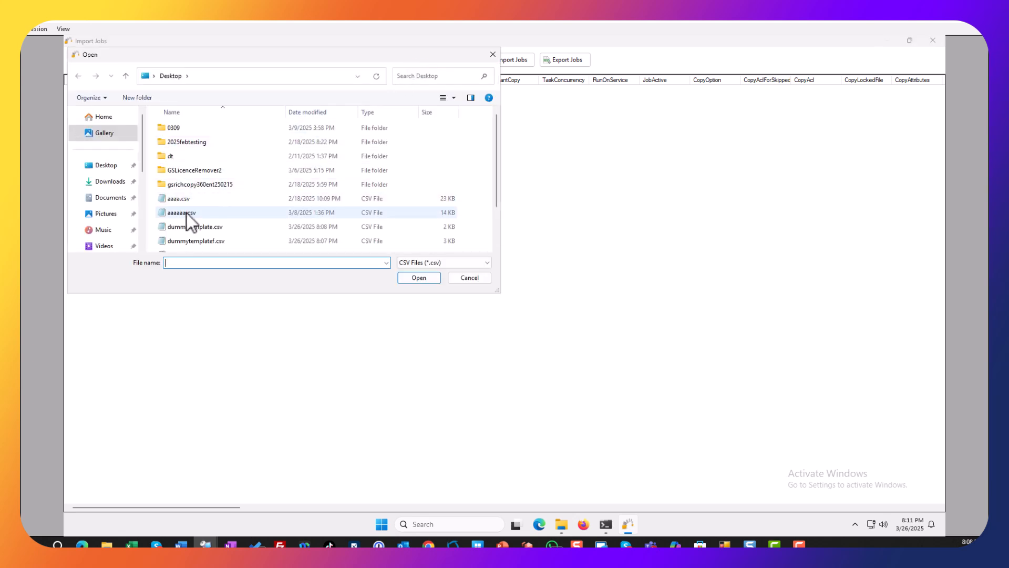
{"action": "left_click", "coordinate": [215, 241]}
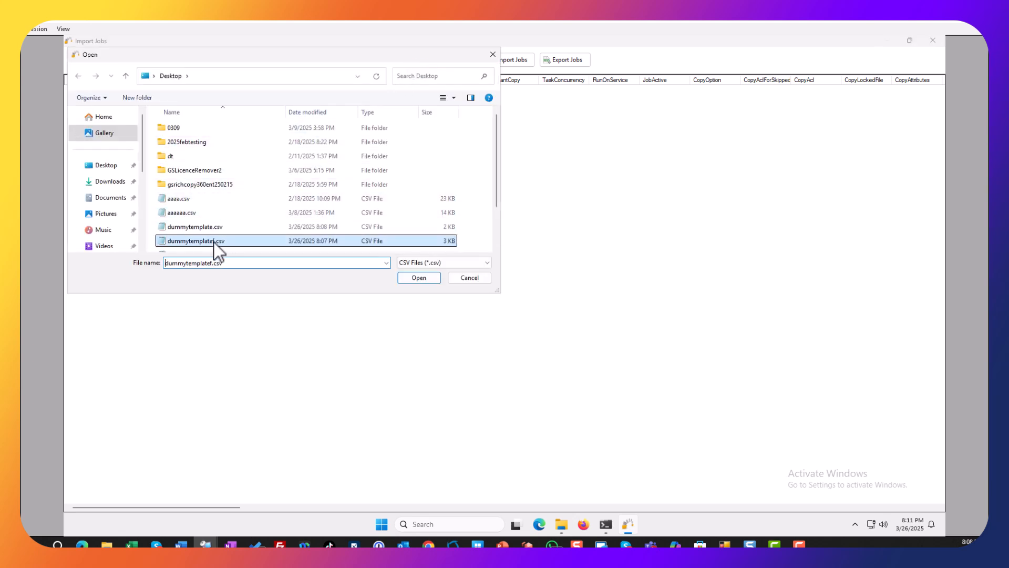
{"action": "left_click", "coordinate": [423, 279]}
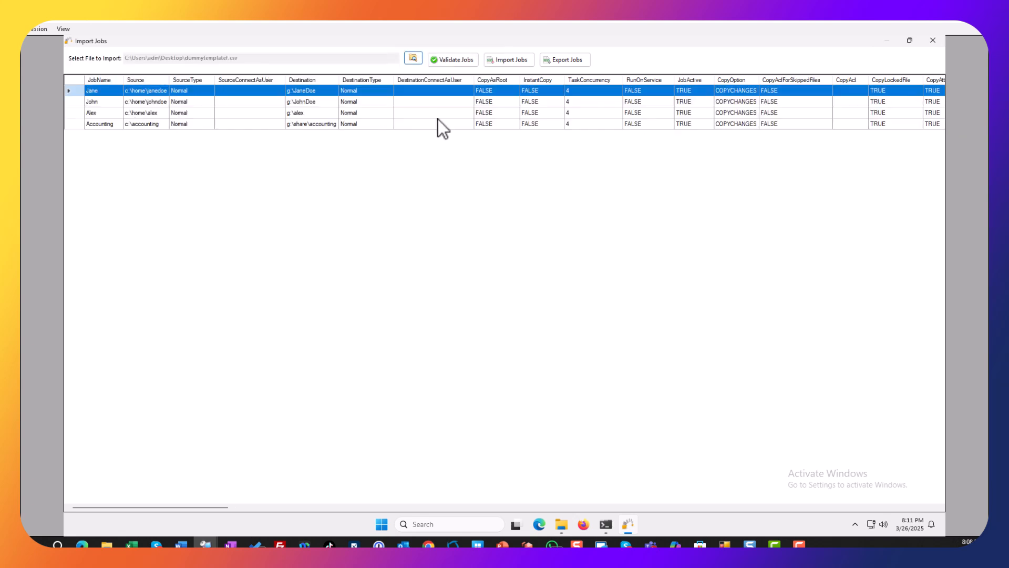
Step: Validate the loaded job records, import them, and return to the jobs list
{"action": "left_click", "coordinate": [458, 61]}
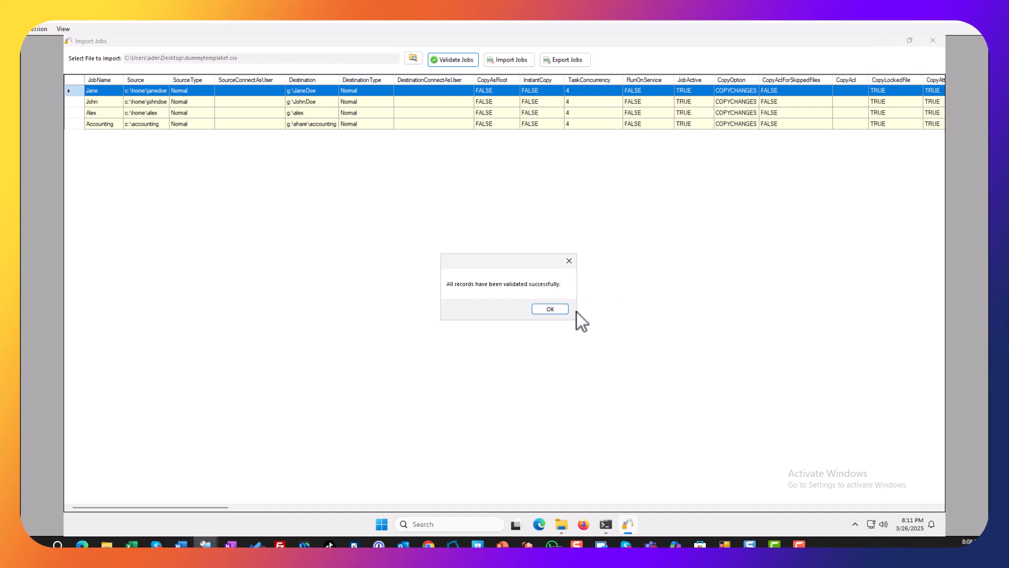
{"action": "left_click", "coordinate": [555, 311]}
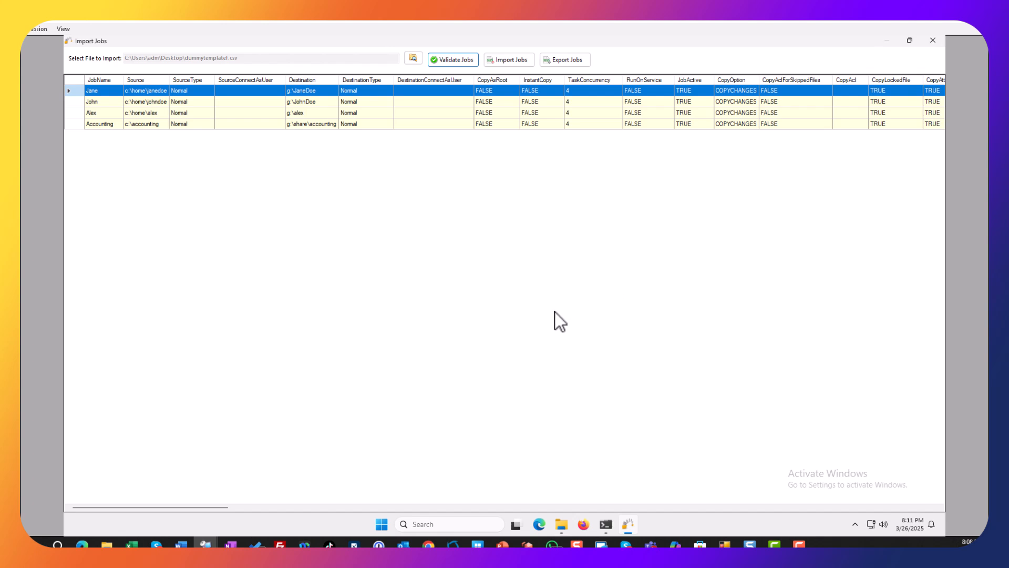
{"action": "left_click", "coordinate": [509, 63]}
{"action": "left_click", "coordinate": [555, 311]}
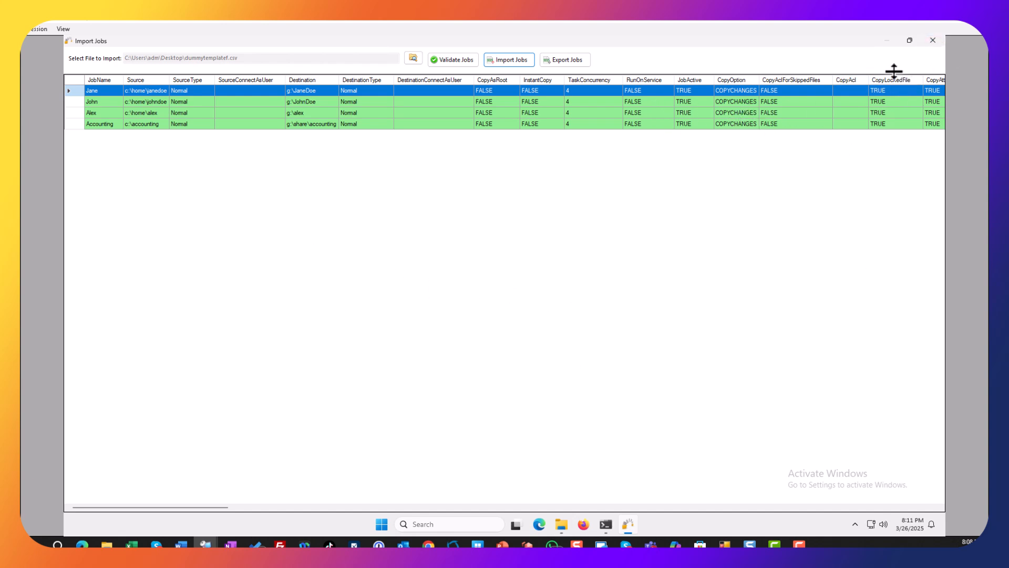
{"action": "left_click", "coordinate": [933, 40]}
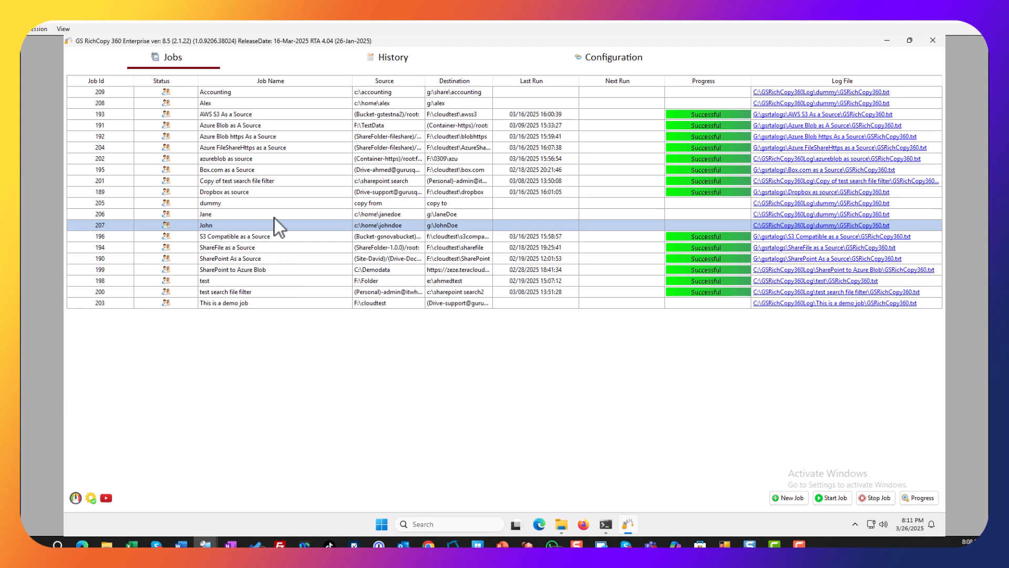
Step: Start the job with Id 208 on its own, and start jobs 206, 205 and 209 together as a multiple selection
{"action": "right_click", "coordinate": [227, 103]}
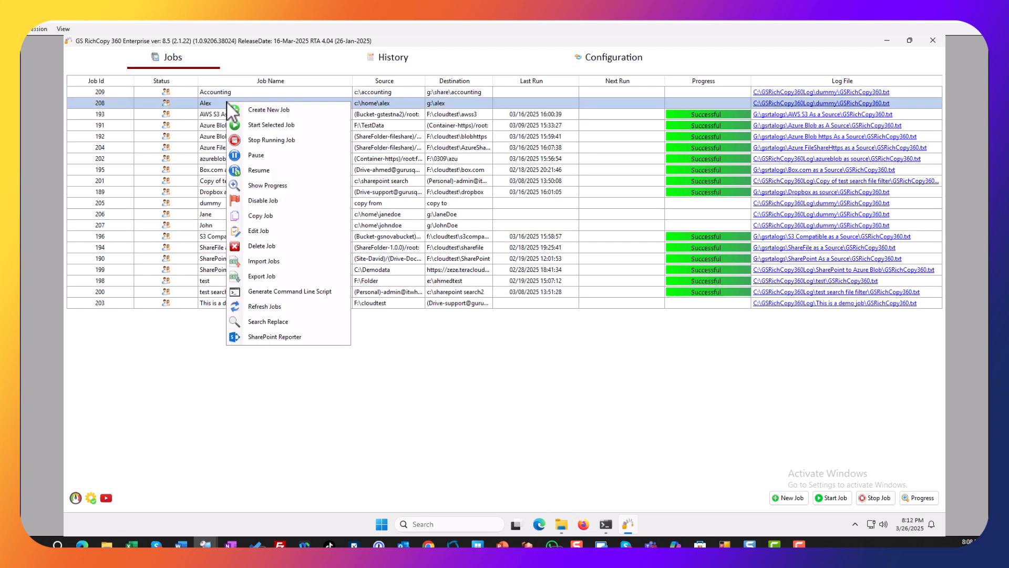
{"action": "left_click", "coordinate": [255, 129]}
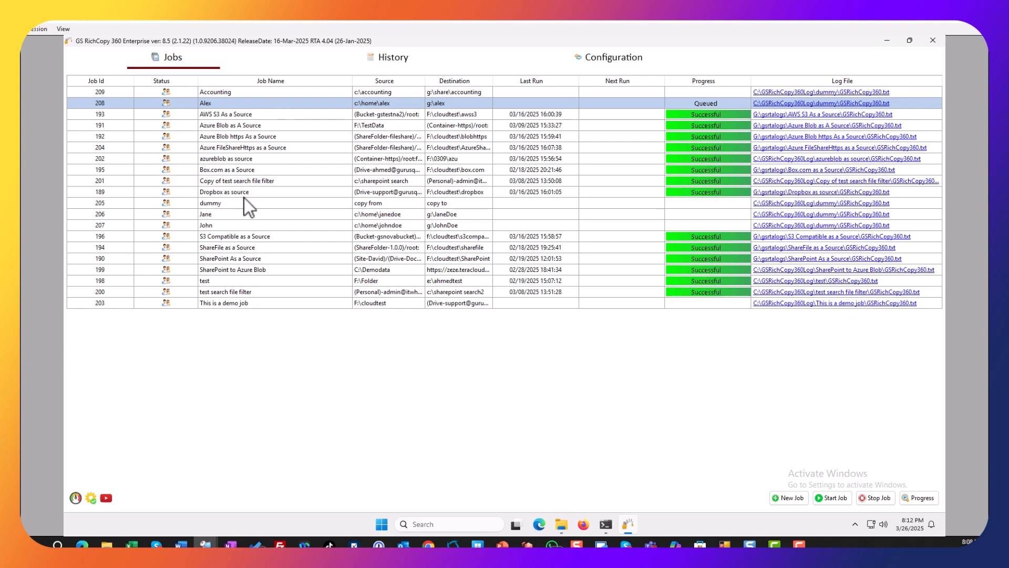
{"action": "left_click", "coordinate": [225, 215]}
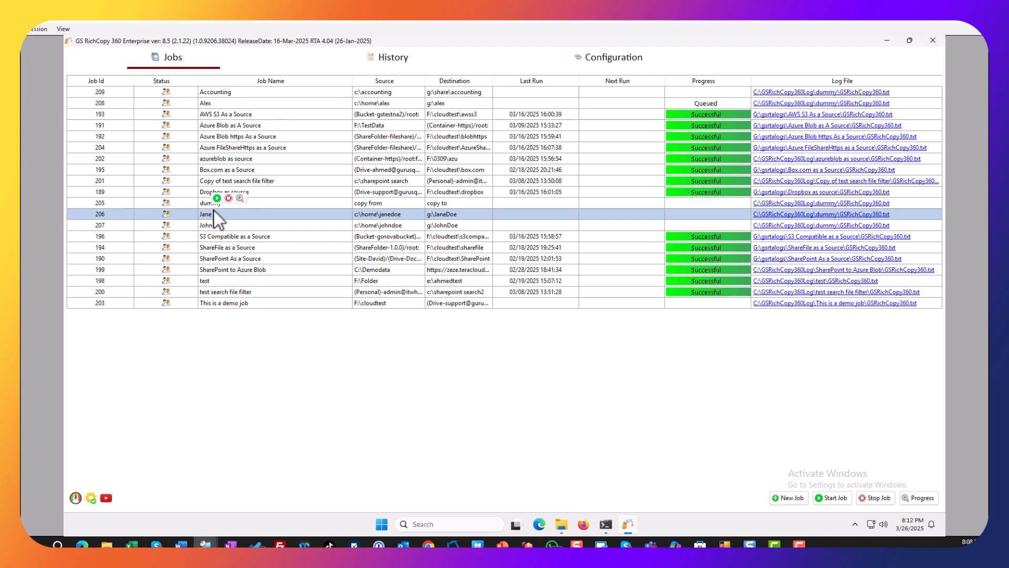
{"action": "left_click", "coordinate": [205, 203], "text": "ctrl"}
{"action": "left_click", "coordinate": [225, 92], "text": "ctrl"}
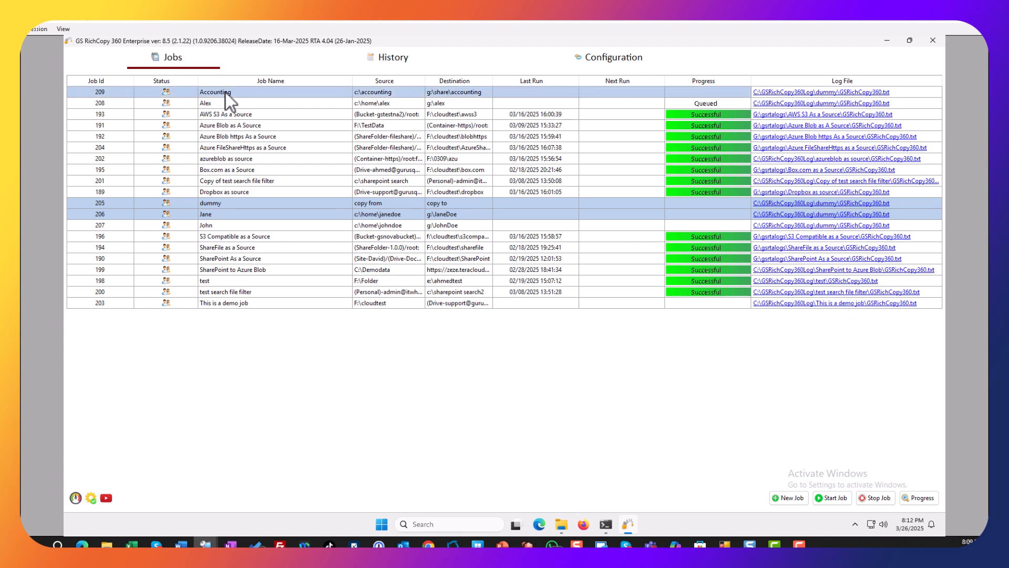
{"action": "right_click", "coordinate": [226, 93]}
{"action": "left_click", "coordinate": [254, 115]}
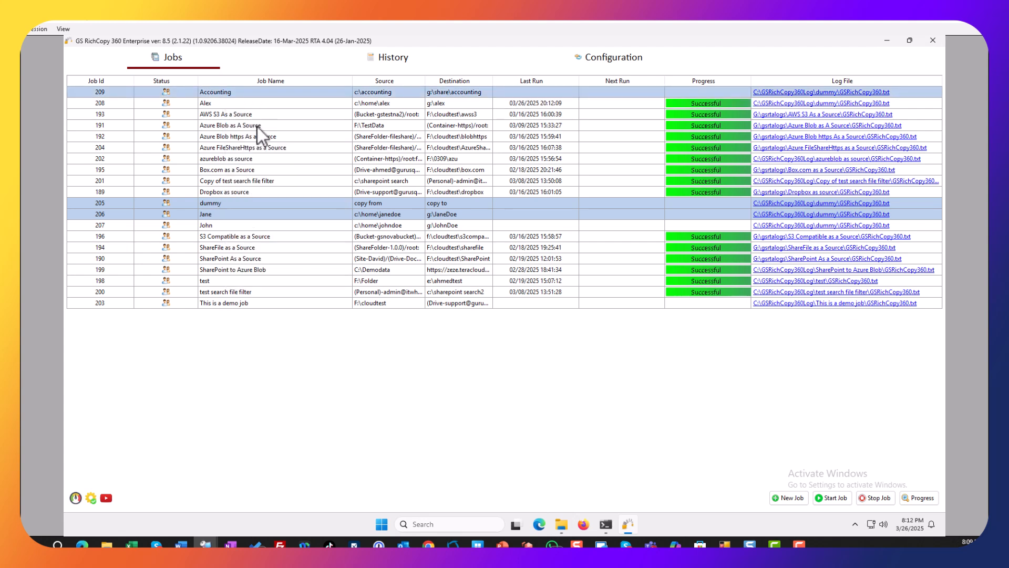